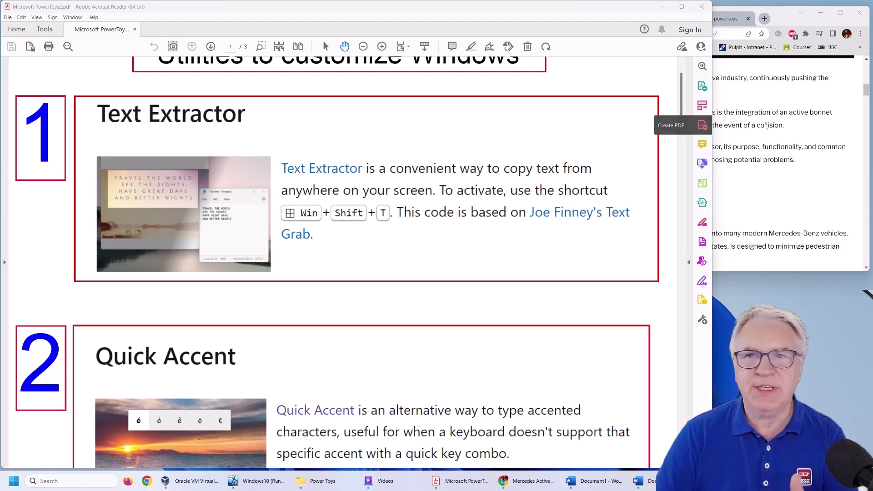
# Step: Confirm the Mercedes article blocks copying, then capture its opening paragraphs with Text Extractor
pyautogui.click(768, 128)
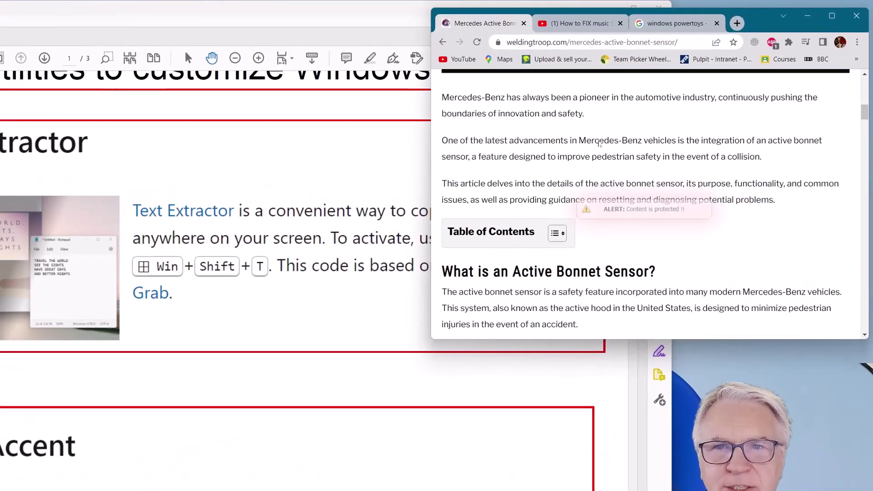
pyautogui.rightClick(689, 178)
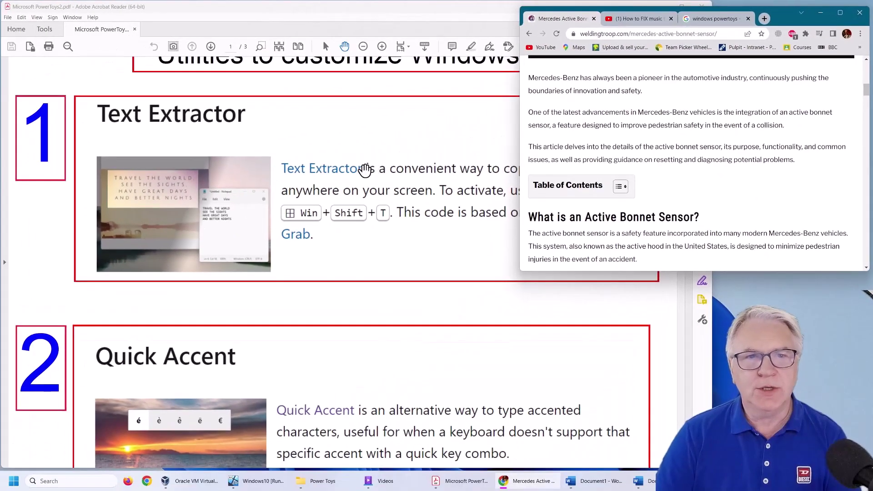
pyautogui.click(25, 285)
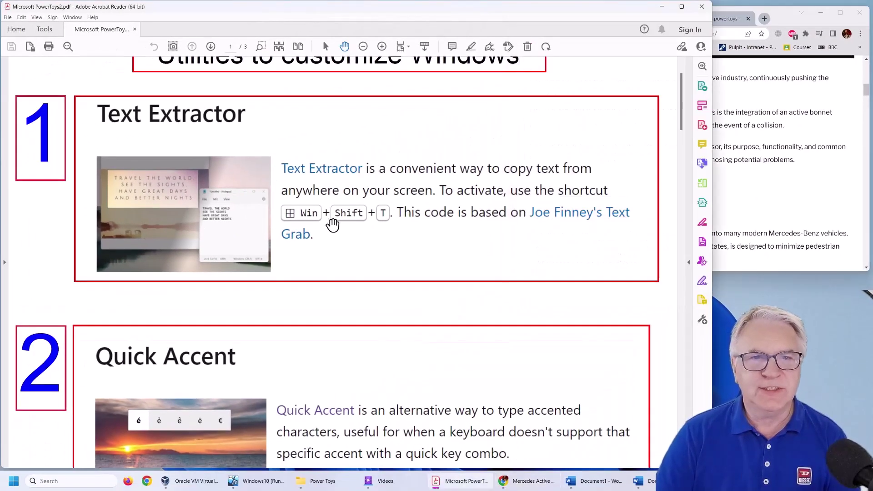
pyautogui.scroll(5, 333, 224)
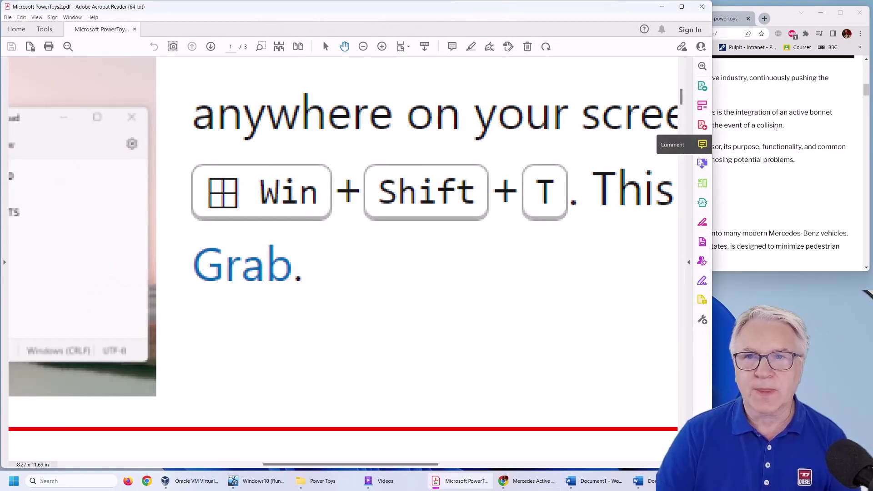
pyautogui.click(754, 135)
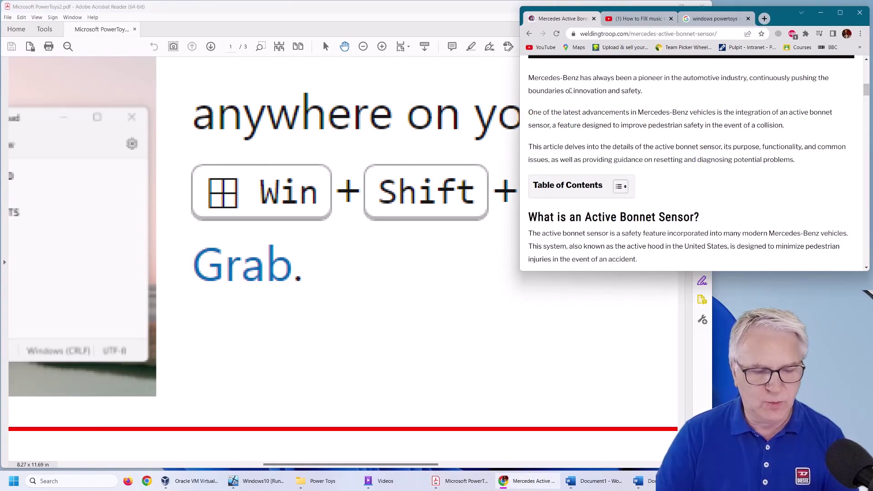
pyautogui.press('super+shift+t')
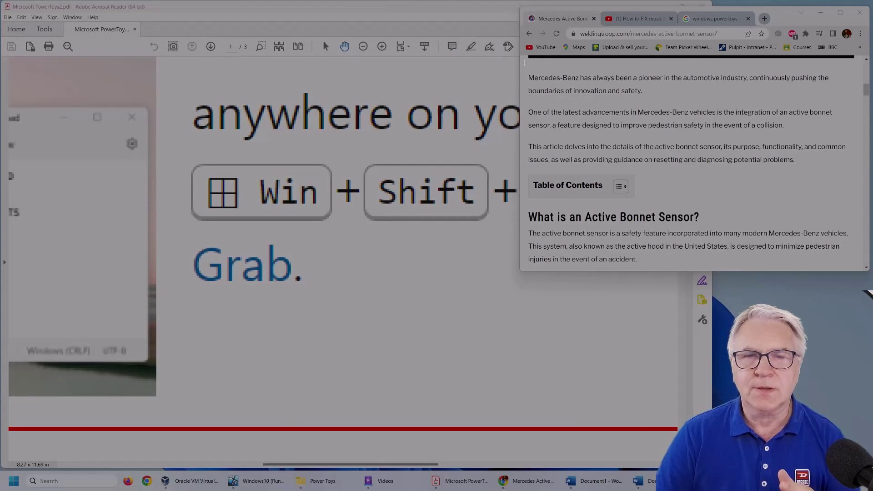
pyautogui.moveTo(523, 63); pyautogui.dragTo(852, 265)
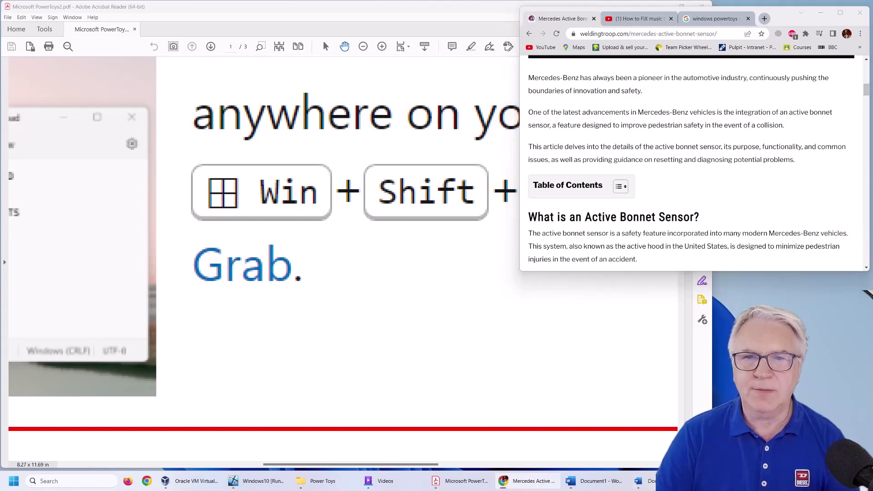
# Step: Paste the extracted Mercedes paragraphs into Word's Document2 and toggle formatting marks on and off
pyautogui.click(641, 482)
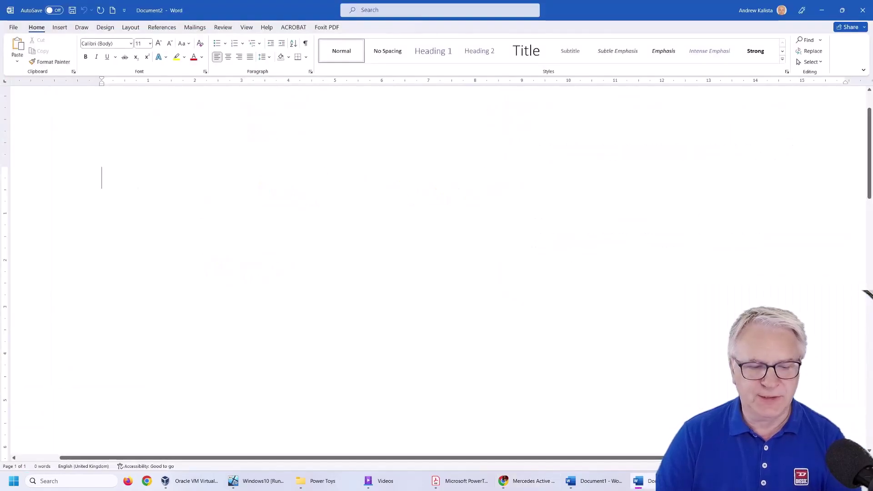
pyautogui.hotkey('ctrl', 'v')
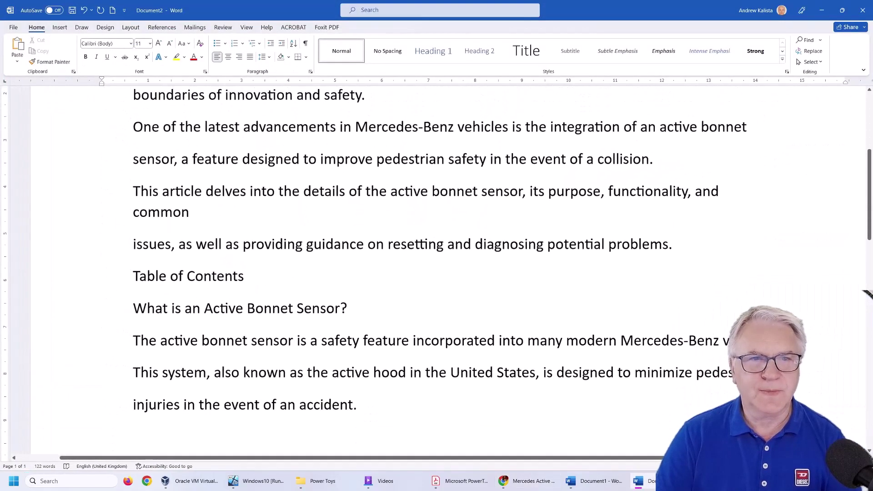
pyautogui.scroll(-3, 437, 273)
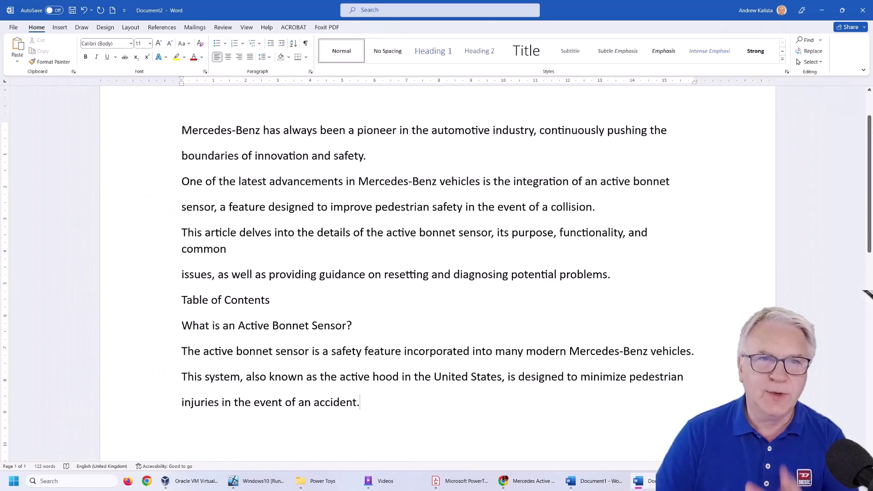
pyautogui.hotkey('ctrl', 'shift', '8')
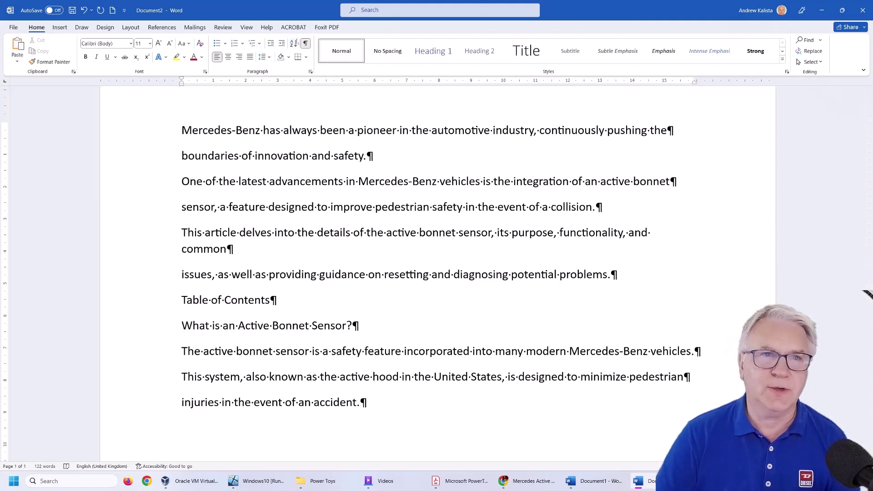
pyautogui.click(306, 43)
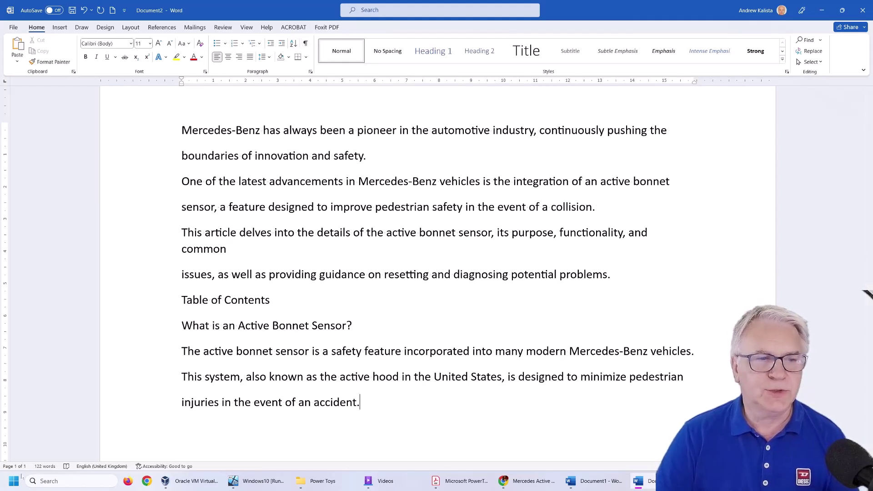
pyautogui.press('super')
# Step: Open a new, taller Notepad window and paste the article text into it
pyautogui.click(406, 269)
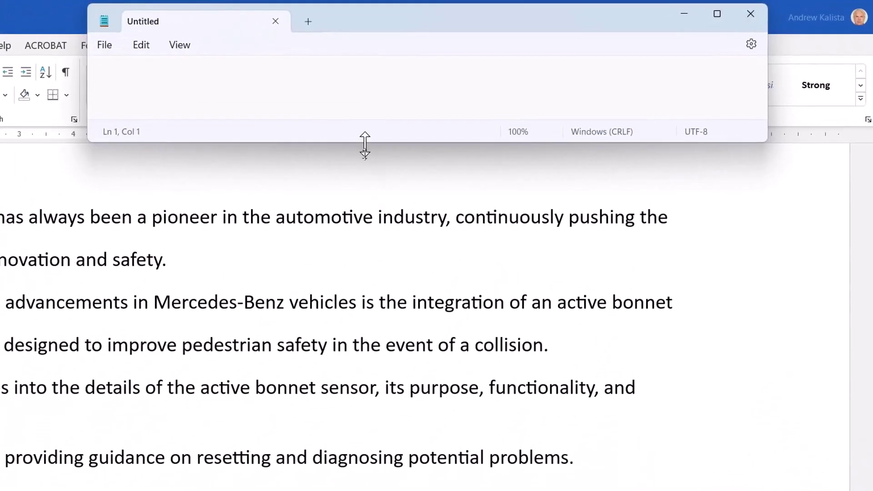
pyautogui.moveTo(364, 141); pyautogui.dragTo(370, 387)
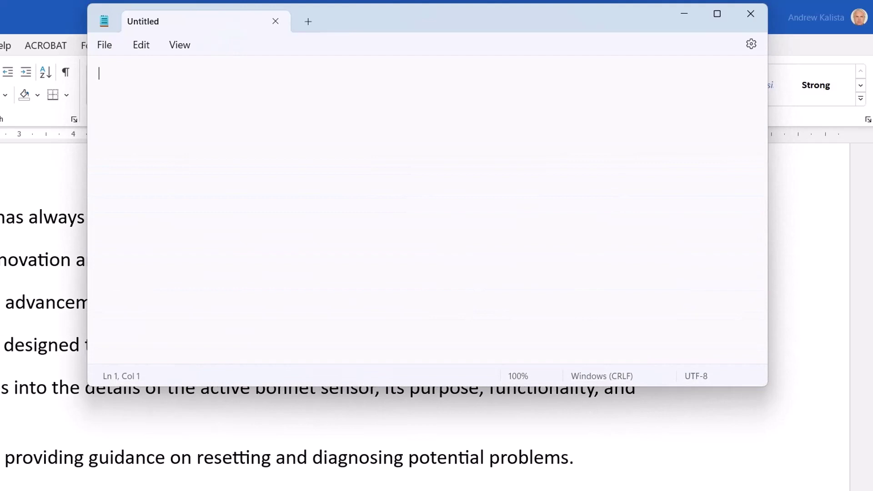
pyautogui.write('Mercedes-Benz has always been a pioneer in the automotive industry, continuously pushing the boundaries of innovation and safety. One of the latest advancements in Mercedes-Benz vehicles is the integration of an active bonnet sensor, a feature designed to improve pedestrian safety in the event of a collision. This article delves into the details of the active bonnet sensor, its purpose, functionality, and common issues, as well as providing guidance on resetting and diagnosing potential problems. Table of Contents What is an Active Bonnet Sensor? The active bonnet sensor is a safety feature incorporated into many modern Mercedes-Benz vehicles. This system, also known as the active hood in the United States, is designed to minimize pedestrian injuries in the event of an accident.')
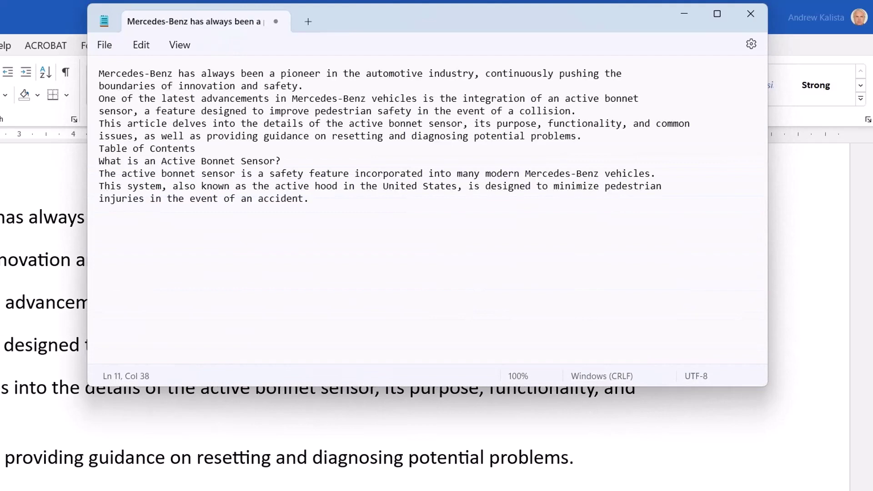
pyautogui.hotkey('shift', 'Up')
pyautogui.hotkey('shift', 'Up')
pyautogui.hotkey('shift', 'Up')
pyautogui.hotkey('shift', 'Up')
pyautogui.hotkey('shift', 'Up')
pyautogui.hotkey('shift', 'Up')
pyautogui.hotkey('shift', 'Up')
pyautogui.hotkey('shift', 'Up')
pyautogui.hotkey('shift', 'Up')
pyautogui.hotkey('shift', 'Up')
pyautogui.hotkey('shift', 'Up')
pyautogui.click(281, 161)
# Step: Add blank lines around Table of Contents and after the question heading
pyautogui.click(582, 136)
pyautogui.press('Return')
pyautogui.click(196, 161)
pyautogui.press('Return')
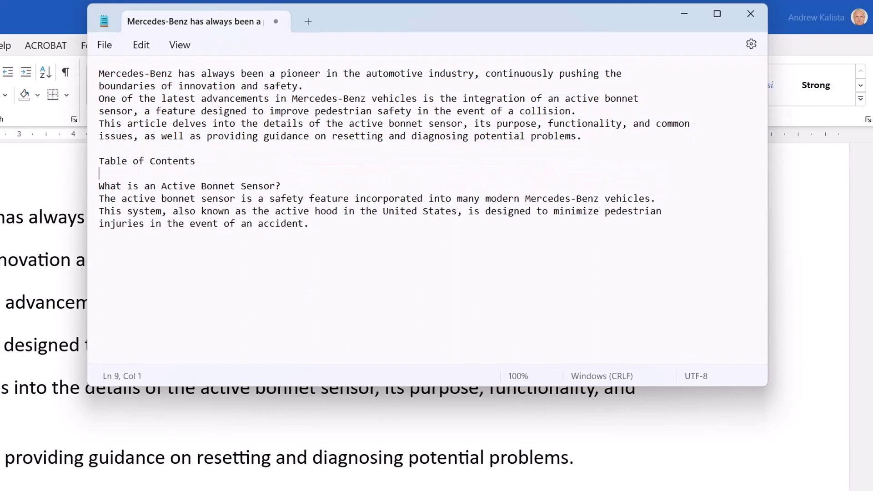
pyautogui.click(281, 186)
pyautogui.press('Return')
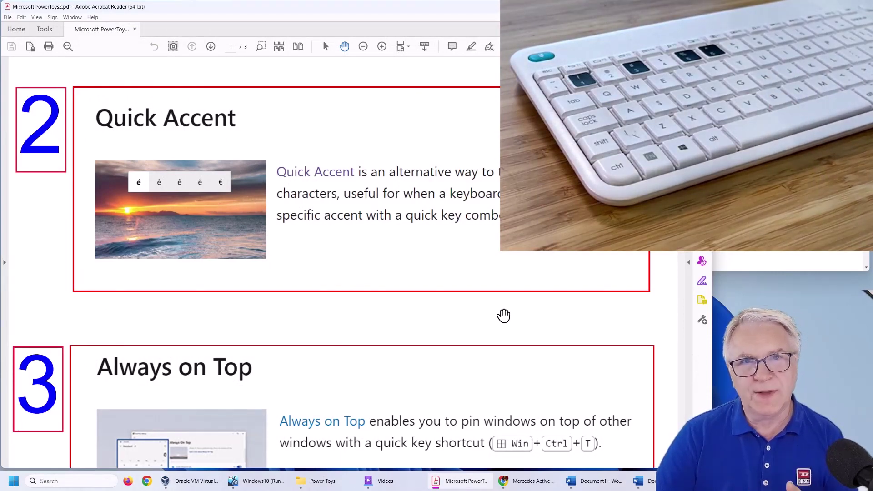
# Step: Switch from the PDF's Quick Accent section to Word's Document1 containing 'caf'
pyautogui.moveTo(597, 477)
pyautogui.click(550, 435)
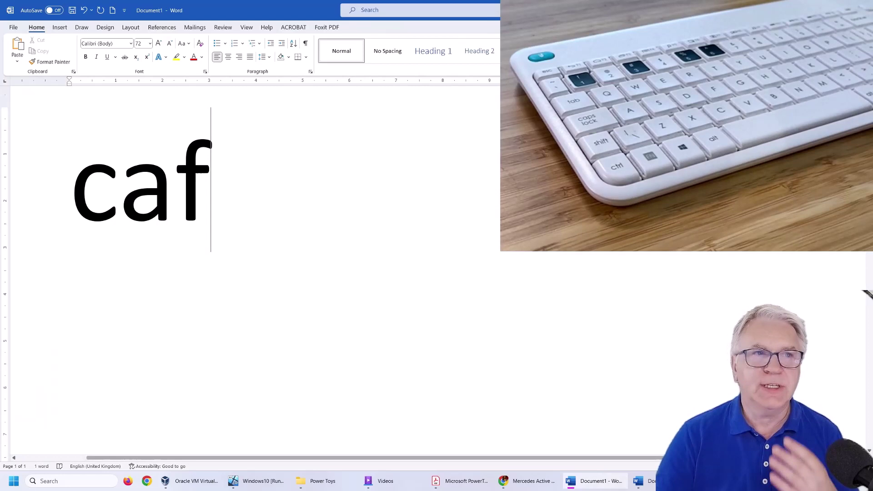
# Step: Turn 'caf' into 'café' using the Quick Accent é
pyautogui.click(60, 27)
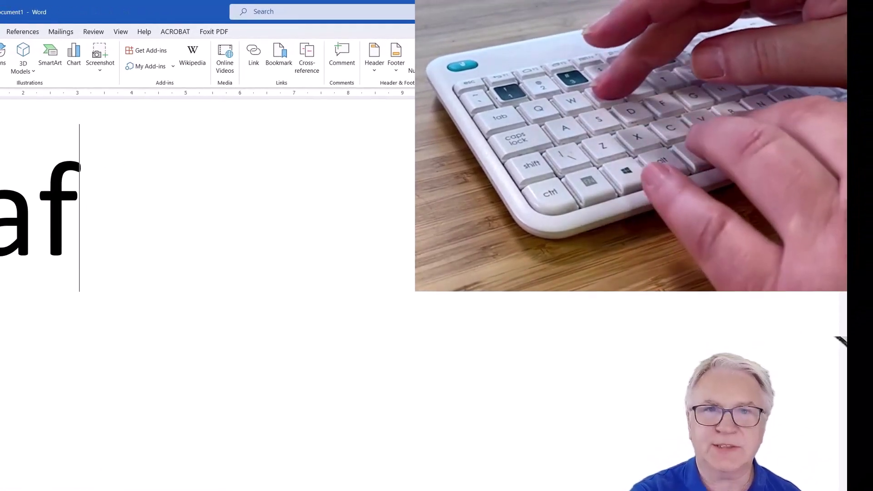
pyautogui.write('e')
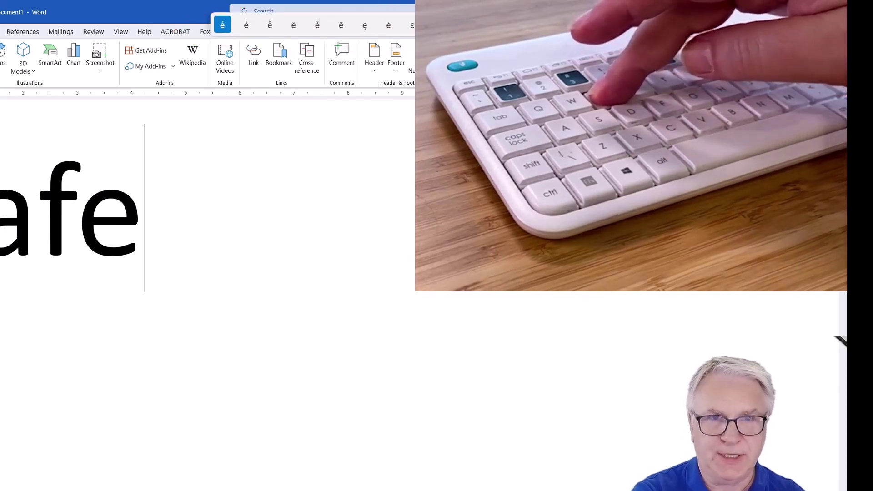
pyautogui.press('Return')
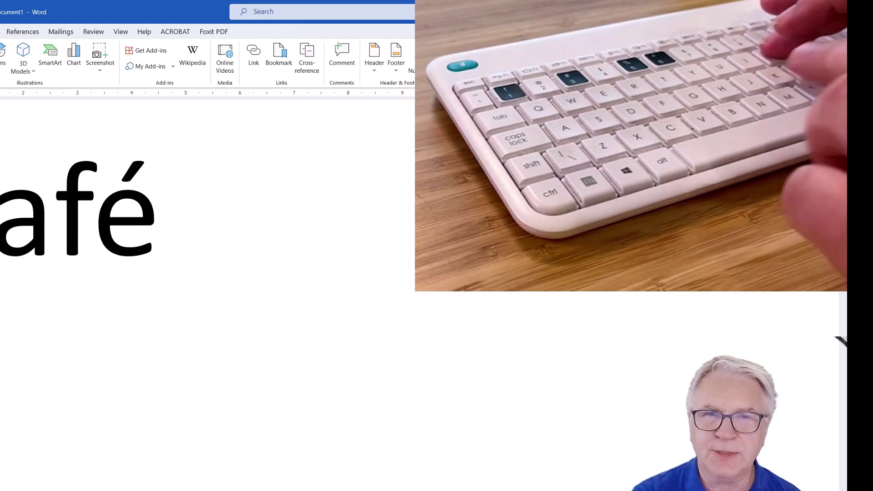
# Step: Add an 'ö' after 'café' by cycling through the accented o variants
pyautogui.write('o')
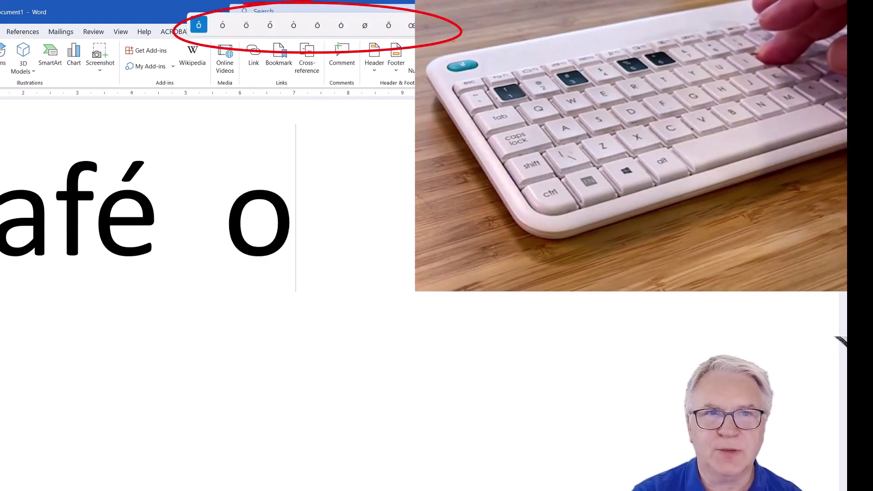
pyautogui.press('Right')
pyautogui.press('Right')
pyautogui.press('Right')
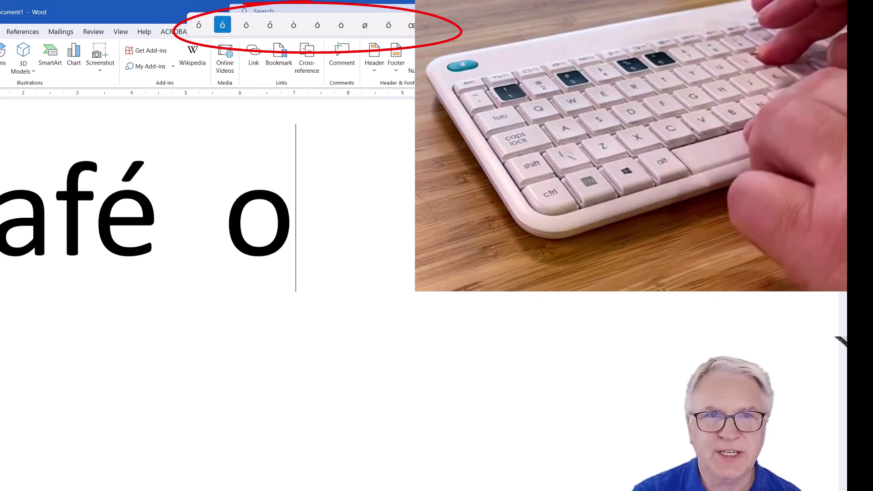
pyautogui.press('Right')
pyautogui.press('Right')
pyautogui.press('Right')
pyautogui.press('Right')
pyautogui.press('Right')
pyautogui.press('Right')
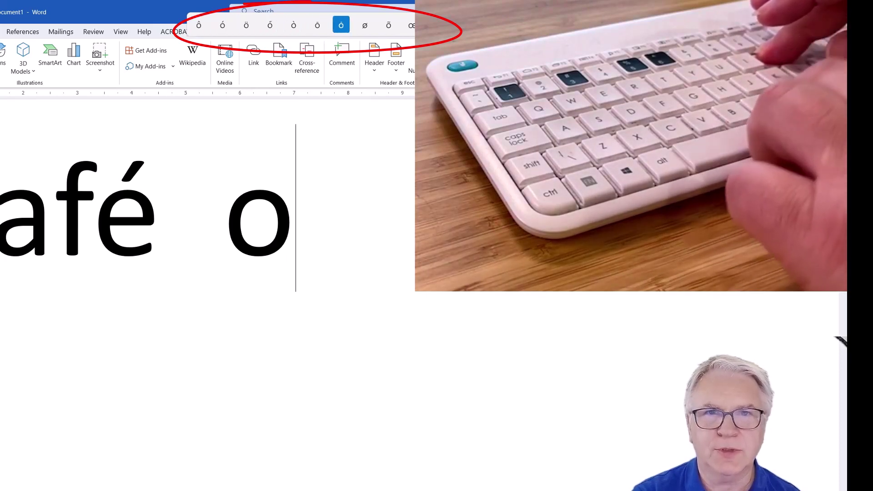
pyautogui.press('Right')
pyautogui.press('Right')
pyautogui.press('Right')
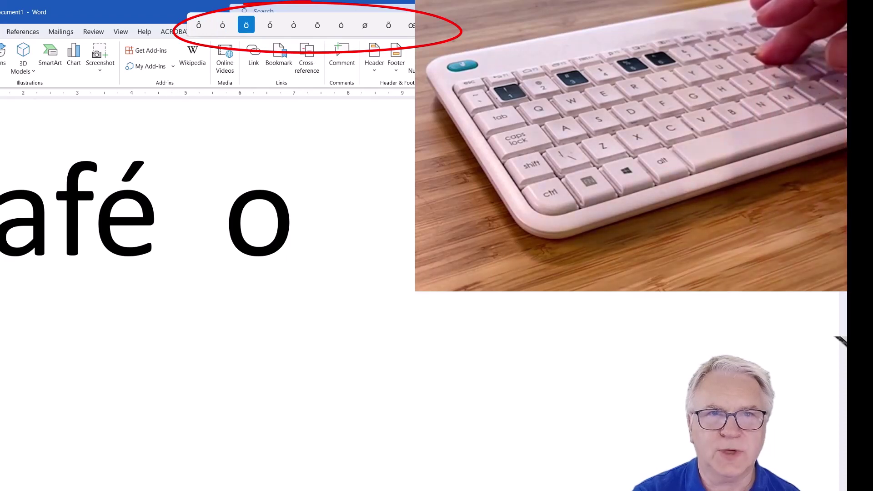
pyautogui.press('o')
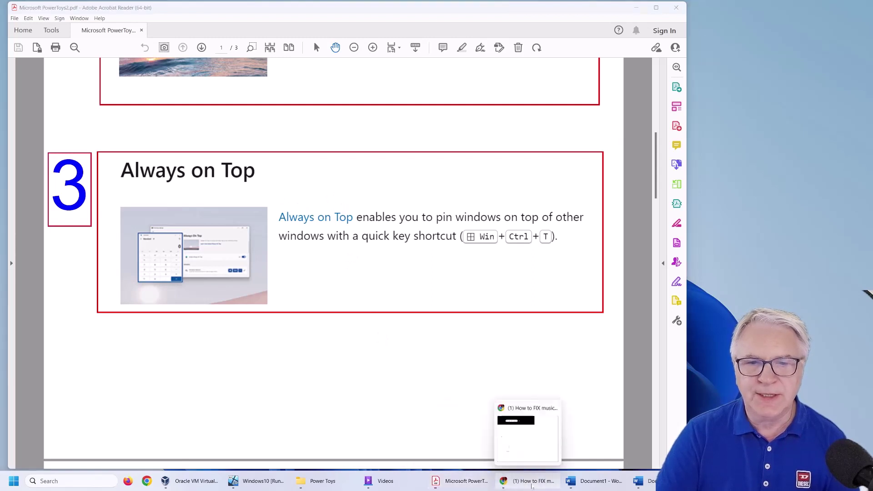
# Step: Bring Word's Document2 with the Mercedes article in front of the Acrobat PDF
pyautogui.click(527, 481)
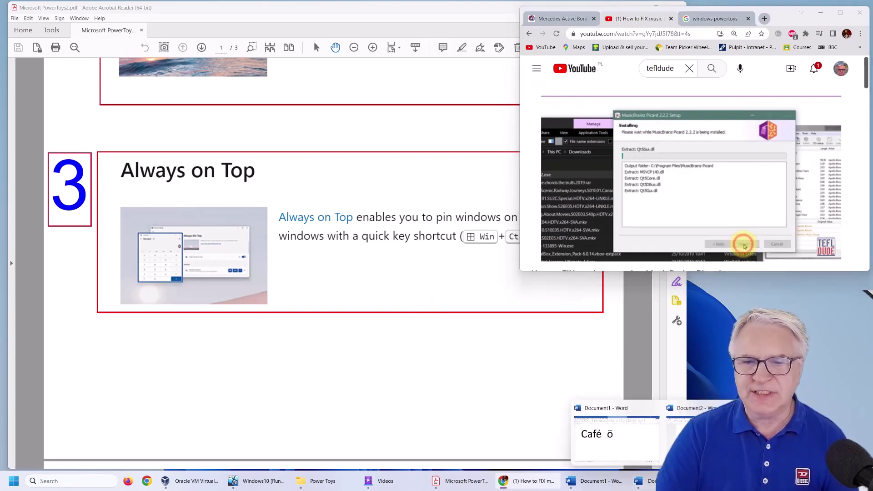
pyautogui.click(638, 481)
pyautogui.scroll(-5, 436, 273)
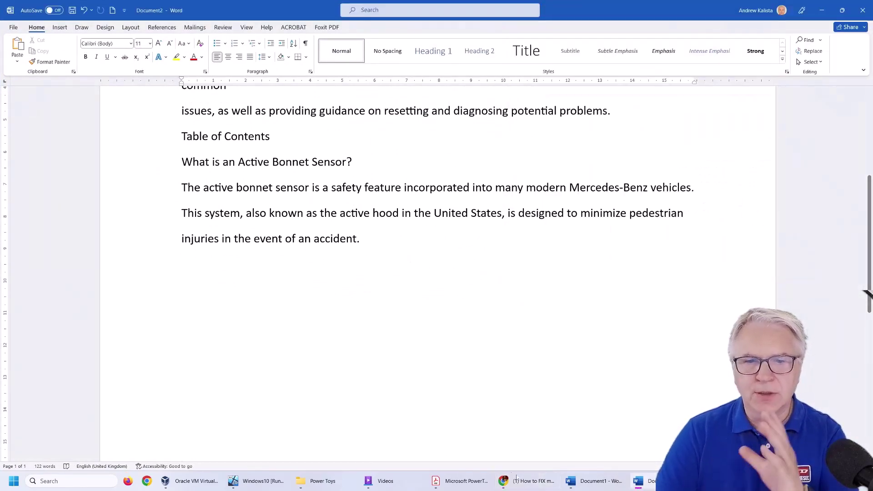
pyautogui.moveTo(523, 483)
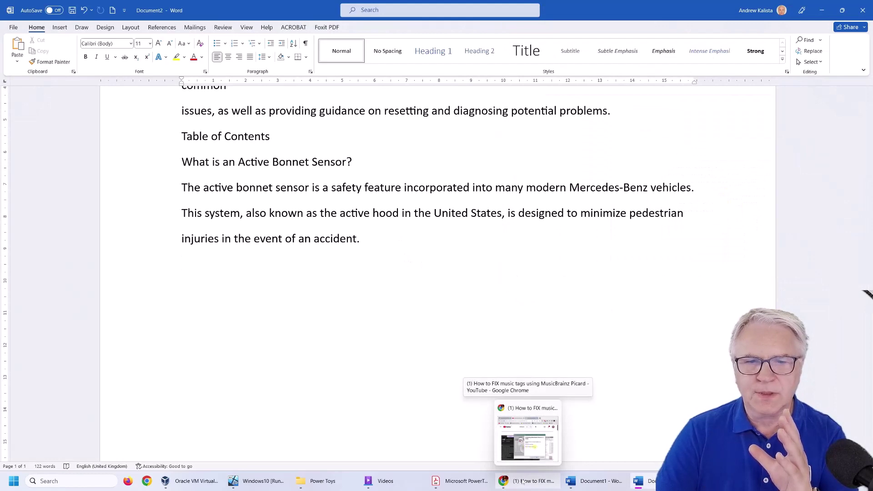
# Step: Pin the Chrome YouTube window always on top, then type 'dsfgdsfds' below the Word article
pyautogui.click(526, 484)
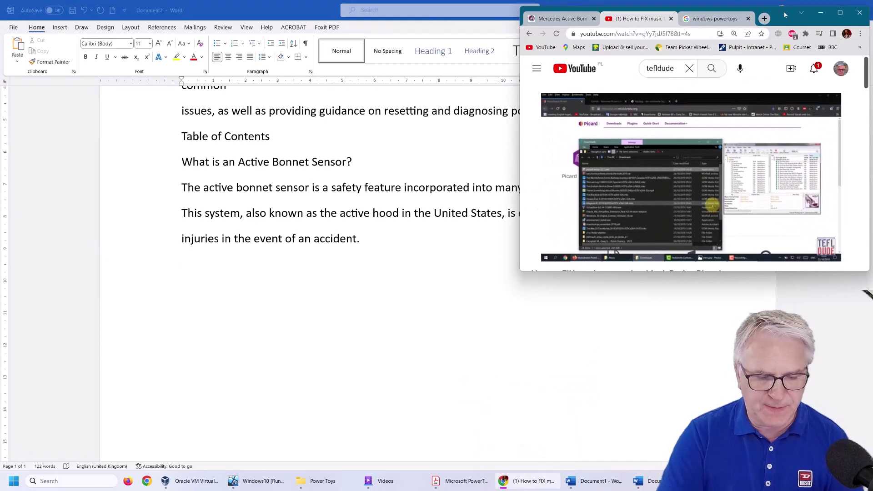
pyautogui.press('super+ctrl+t')
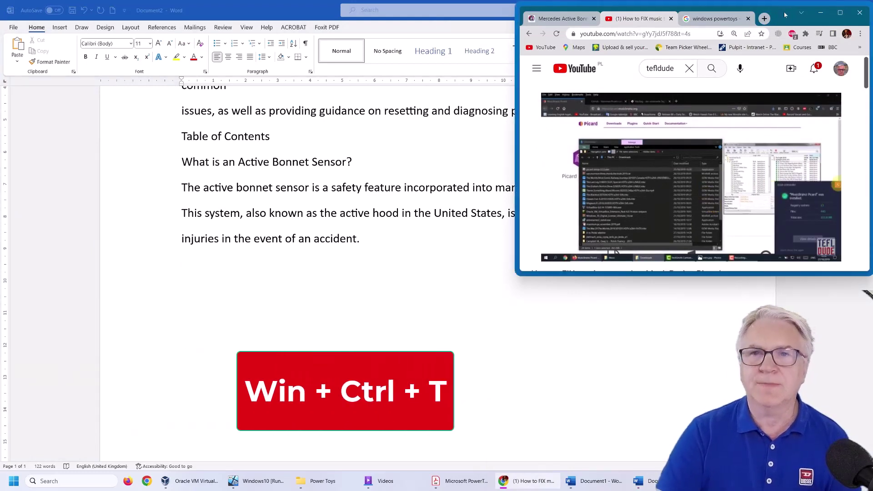
pyautogui.click(427, 261)
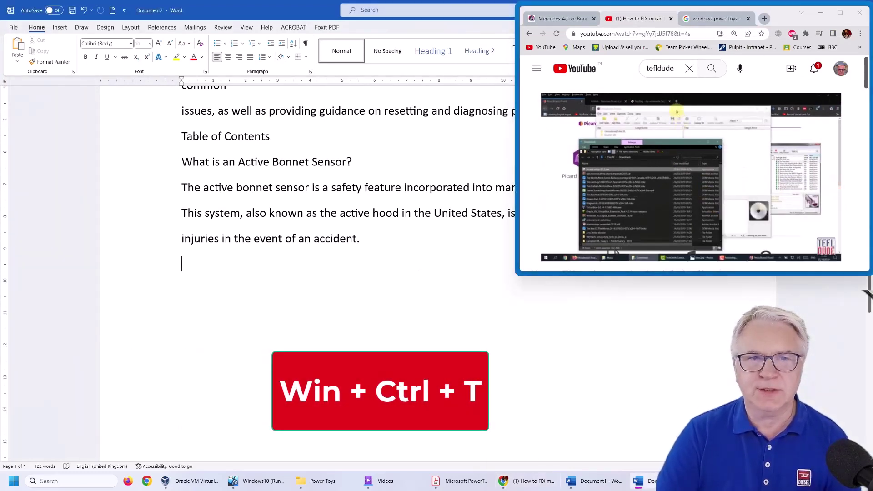
pyautogui.scroll(-8, 427, 261)
pyautogui.scroll(8, 346, 227)
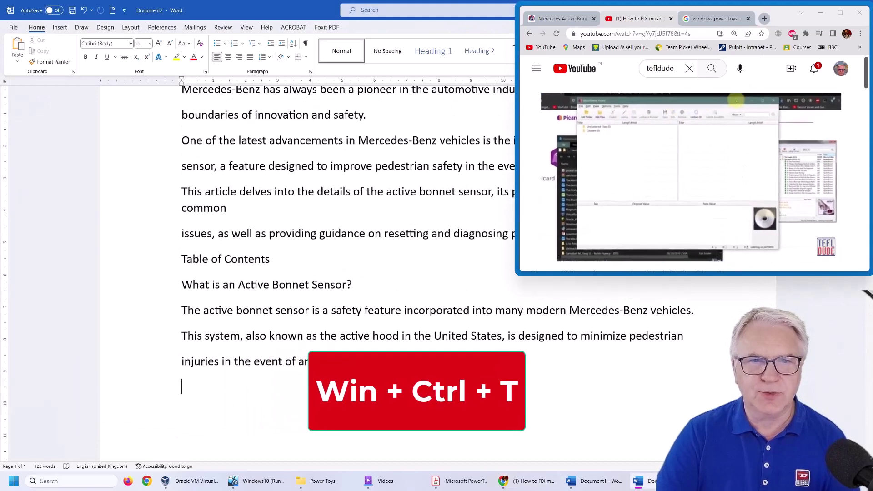
pyautogui.write('dsfgdsfdsfds')
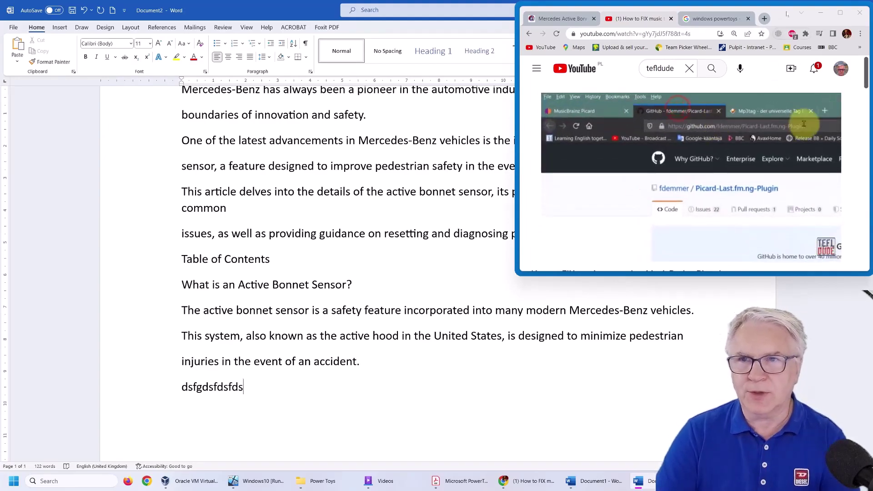
pyautogui.moveTo(783, 14); pyautogui.dragTo(773, 24)
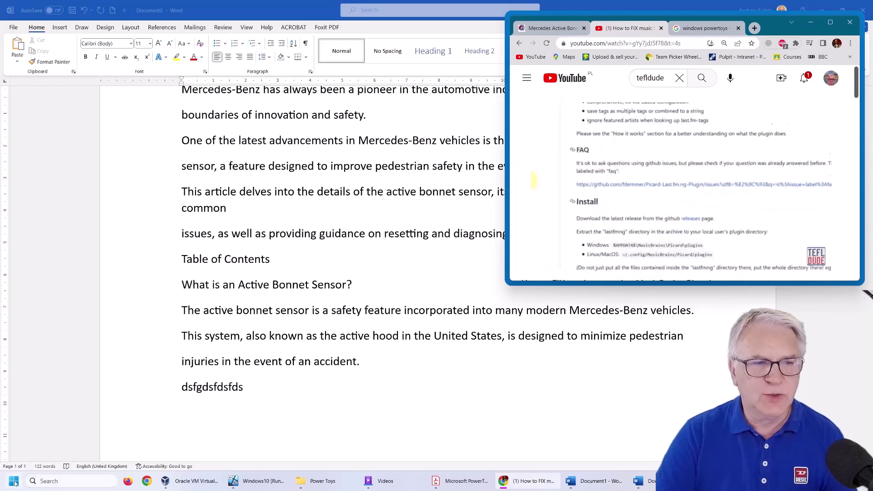
pyautogui.click(15, 481)
# Step: Launch a new blank Notepad note and position it over the Word article
pyautogui.click(401, 268)
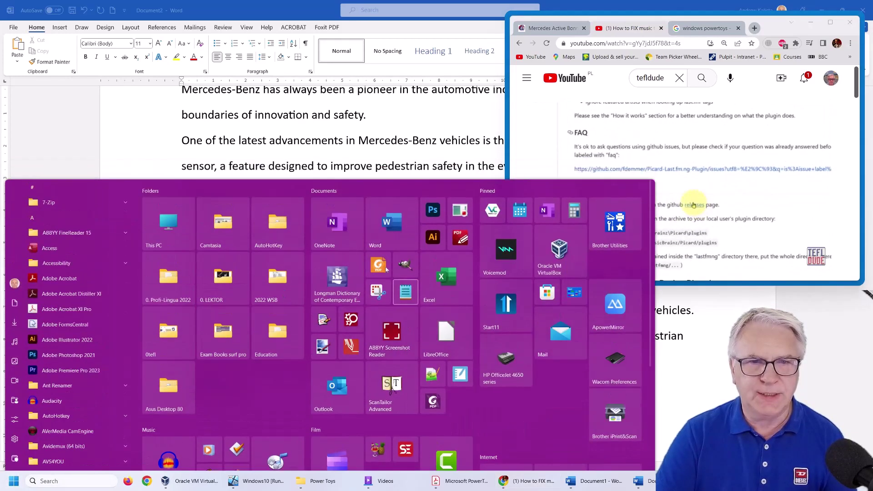
pyautogui.moveTo(461, 5); pyautogui.dragTo(554, 272)
pyautogui.moveTo(407, 269); pyautogui.dragTo(390, 265)
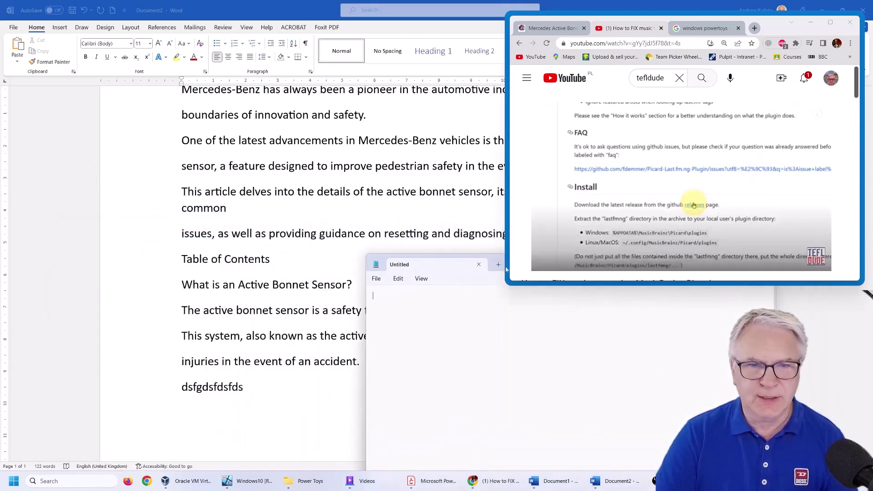
pyautogui.click(390, 266)
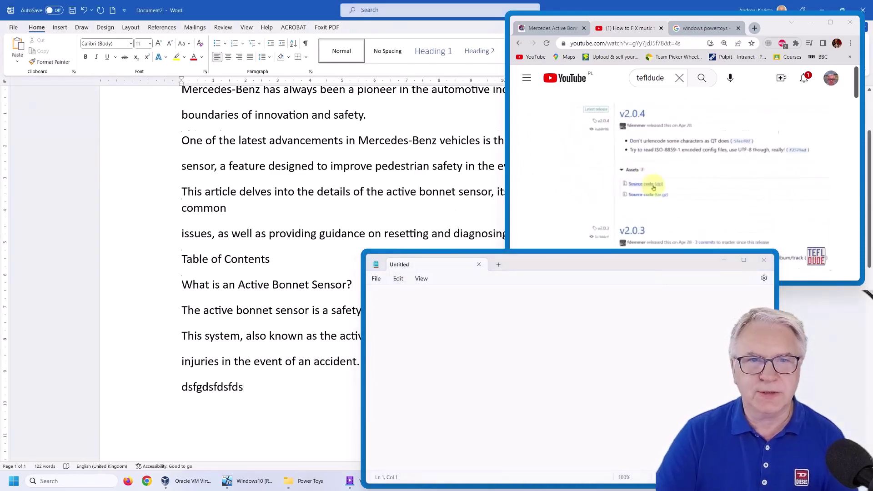
pyautogui.scroll(-4, 302, 236)
pyautogui.scroll(4, 302, 236)
pyautogui.scroll(-3, 302, 237)
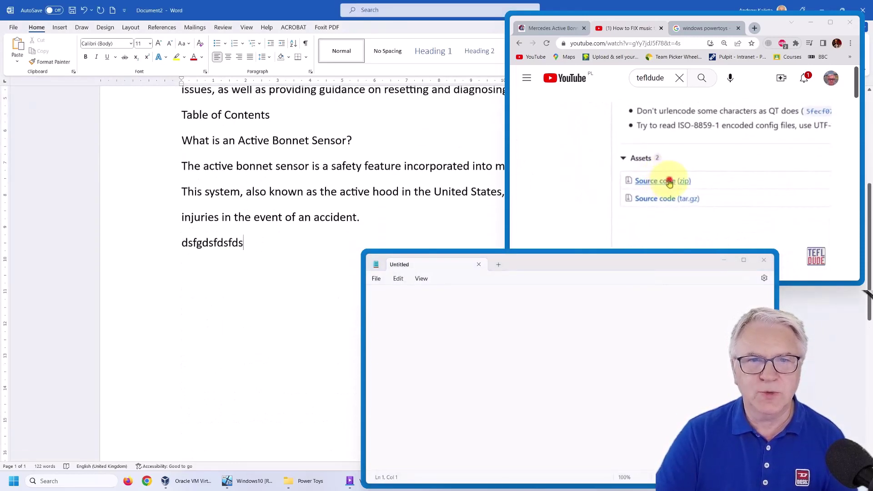
pyautogui.scroll(3, 302, 236)
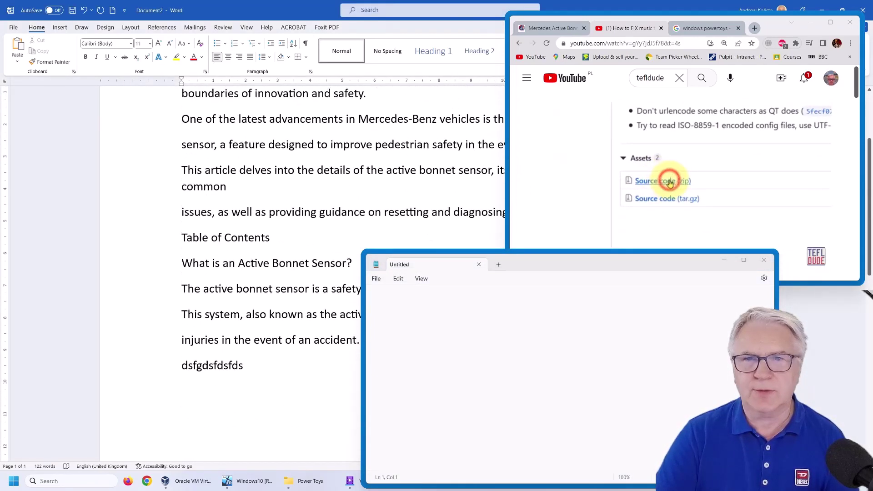
# Step: Turn off Always on Top for the note and return to the Word article
pyautogui.click(575, 265)
pyautogui.press('super+ctrl+t')
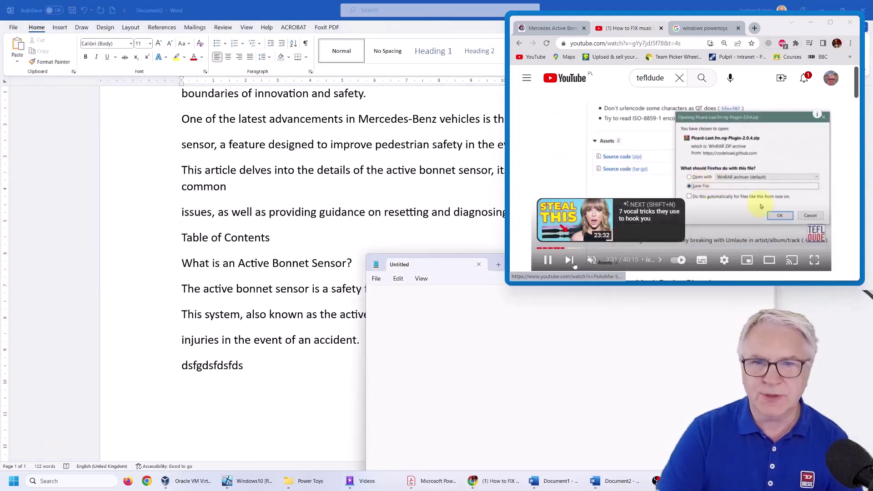
pyautogui.click(781, 25)
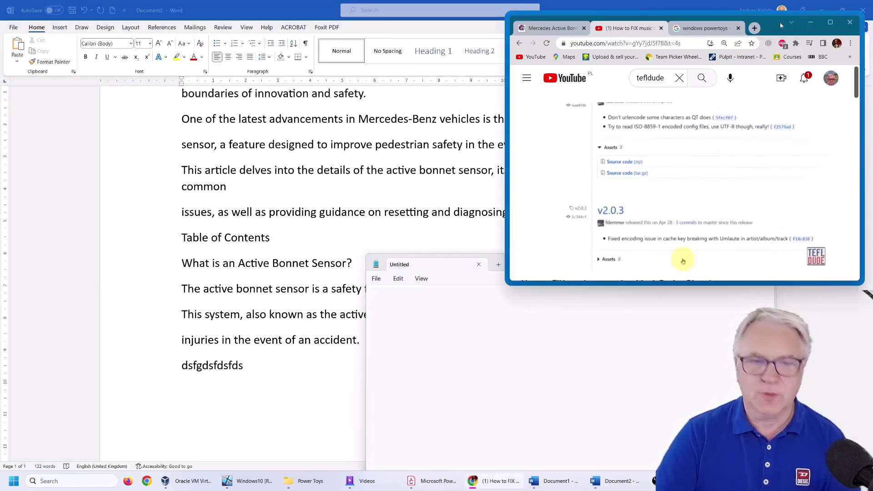
pyautogui.click(243, 366)
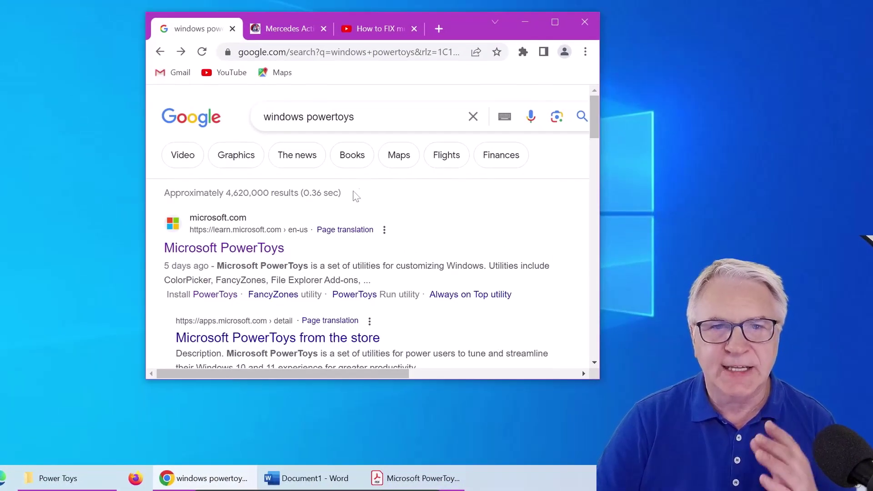
# Step: Follow the Microsoft PowerToys result through Microsoft Learn's install guide to the v0.70.0 GitHub release
pyautogui.moveTo(357, 117); pyautogui.dragTo(264, 117)
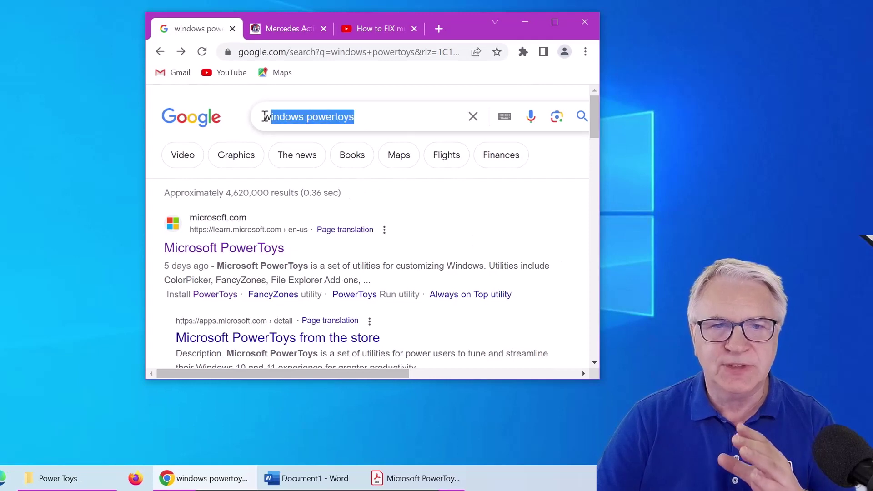
pyautogui.click(236, 250)
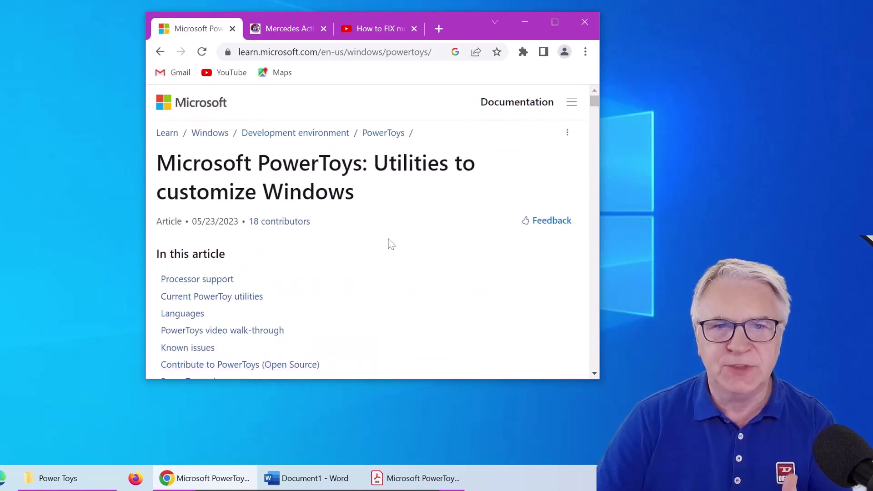
pyautogui.scroll(-5, 374, 238)
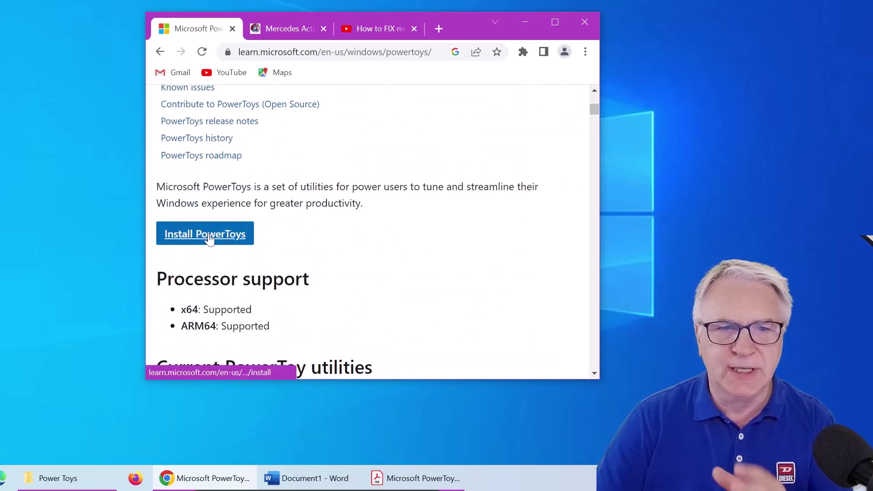
pyautogui.click(209, 239)
pyautogui.scroll(-7, 288, 224)
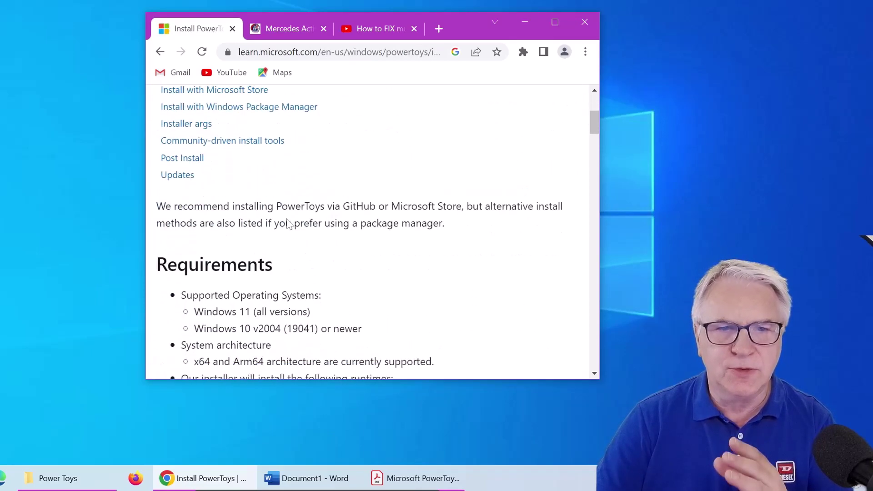
pyautogui.scroll(-3, 288, 224)
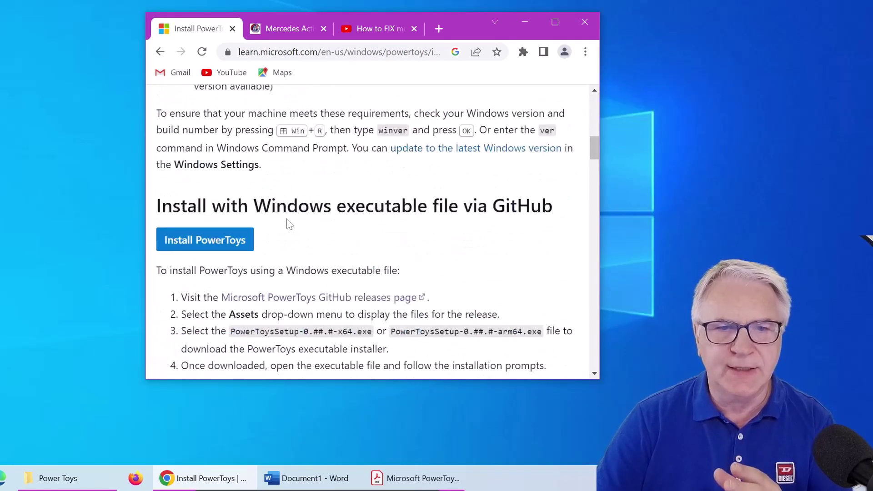
pyautogui.click(221, 242)
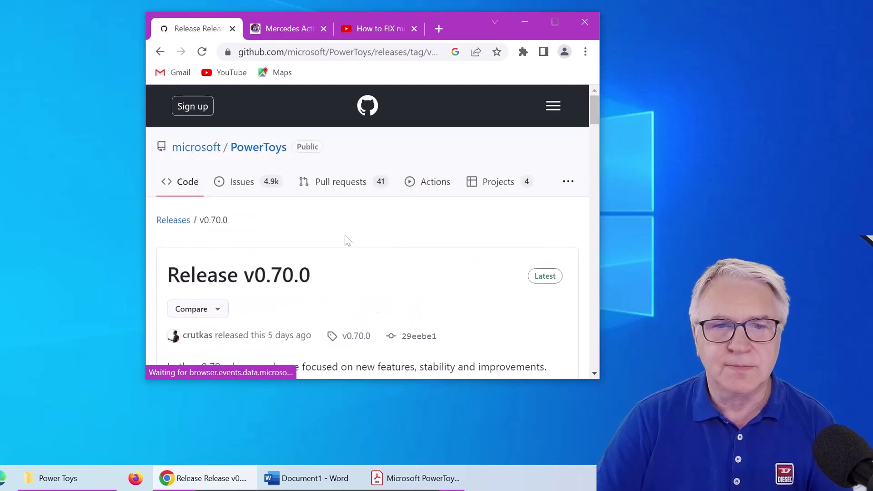
# Step: Download PowerToysUserSetup-0.70.0-x64.exe and show it in the Downloads folder
pyautogui.scroll(-3, 345, 236)
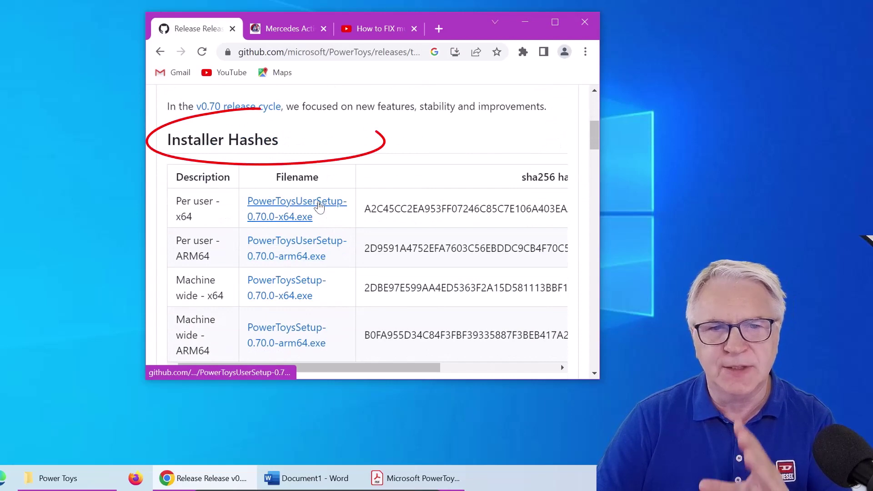
pyautogui.scroll(-2, 319, 204)
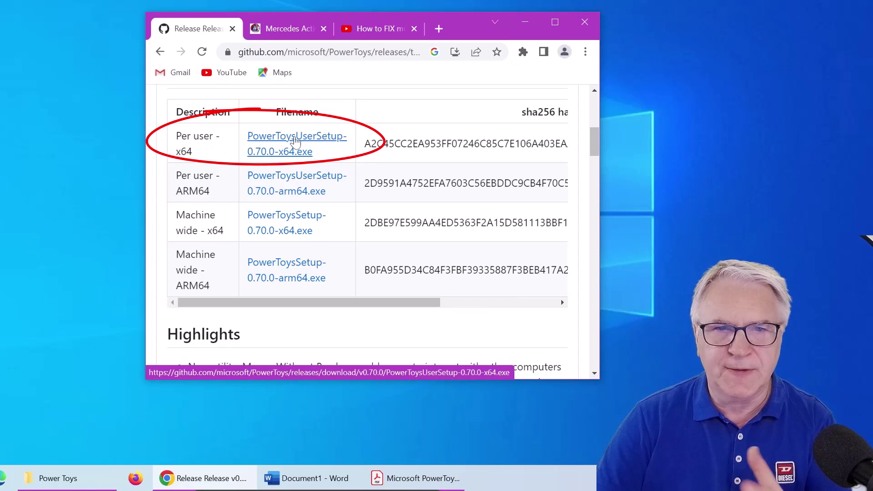
pyautogui.click(295, 141)
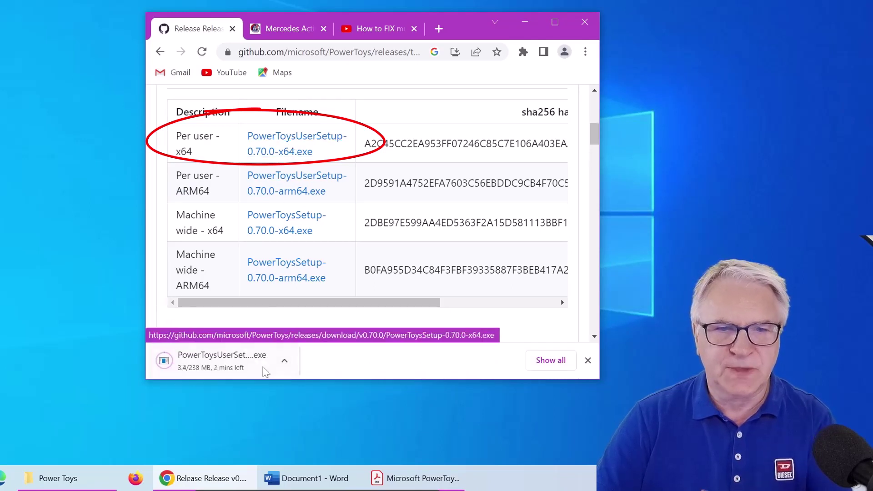
pyautogui.click(286, 361)
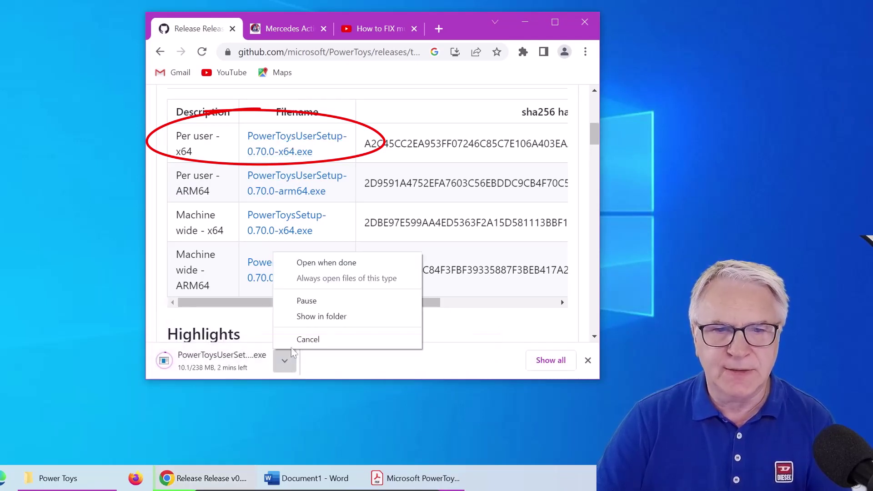
pyautogui.click(304, 317)
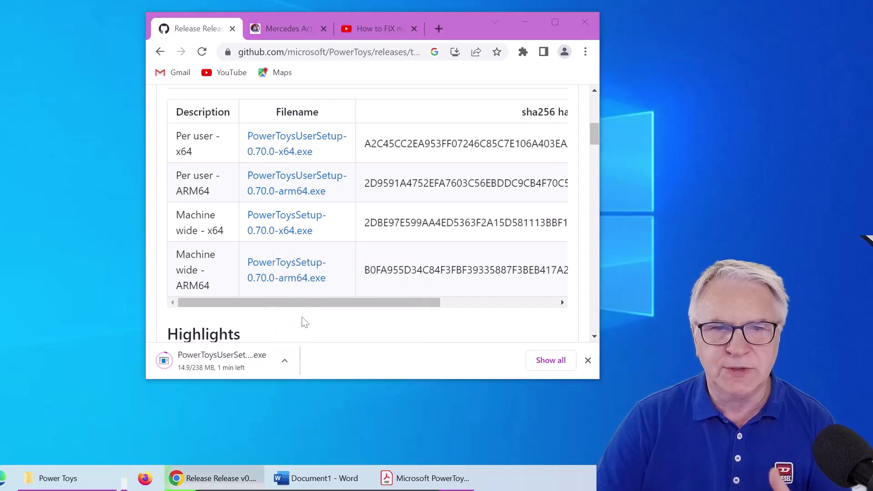
pyautogui.moveTo(269, 41); pyautogui.dragTo(419, 6)
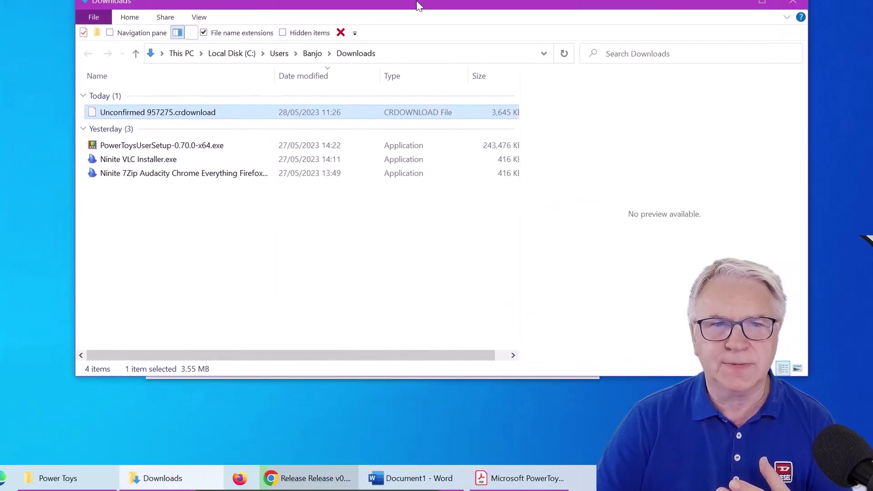
# Step: Run PowerToysUserSetup-0.70.0-x64.exe from Downloads to completion and close the finished installer
pyautogui.click(153, 150)
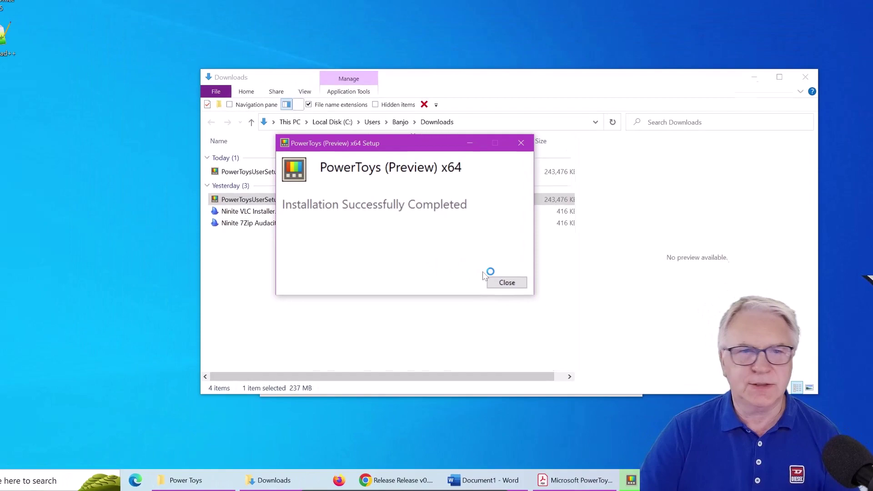
pyautogui.click(531, 298)
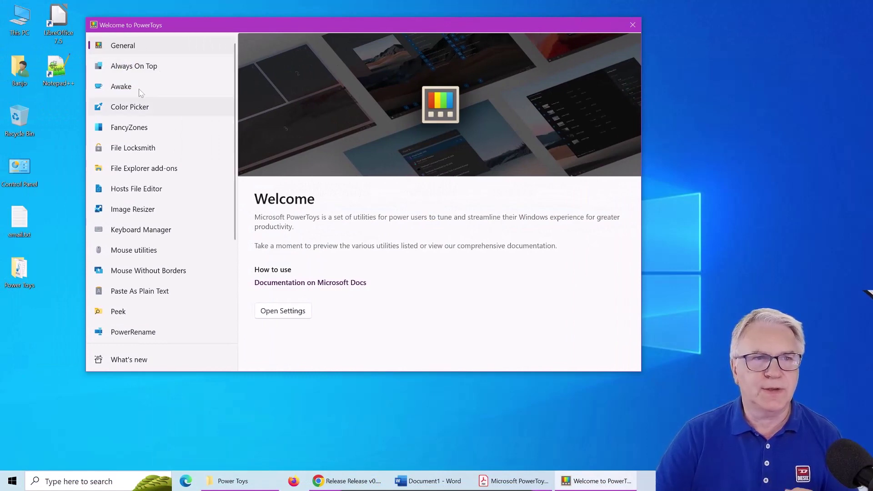
# Step: Look over the Always On Top and Awake introductions, then close the Welcome to PowerToys window
pyautogui.click(142, 73)
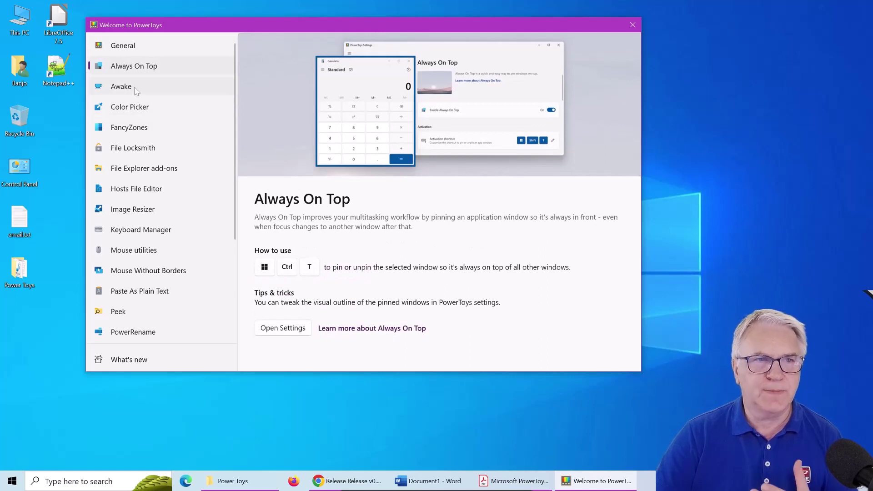
pyautogui.click(137, 90)
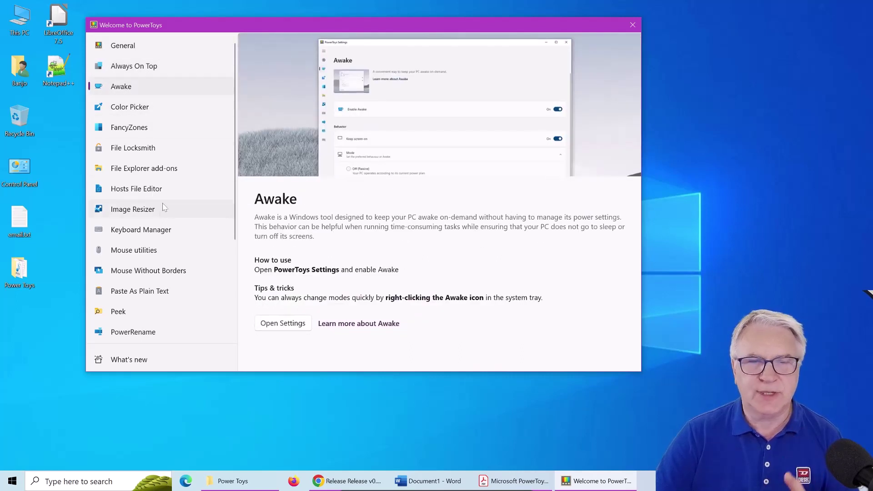
pyautogui.click(632, 25)
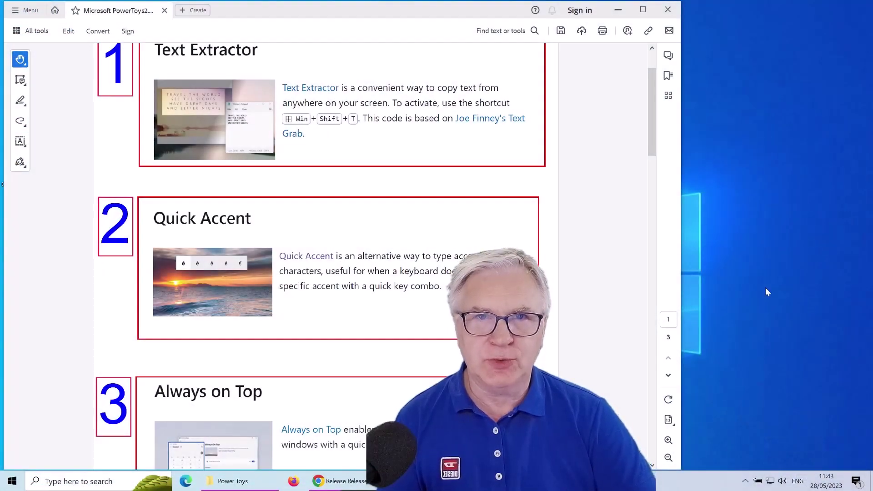
# Step: Open the PowerToys quick-access panel from the hidden notification-area icons
pyautogui.scroll(3, 420, 151)
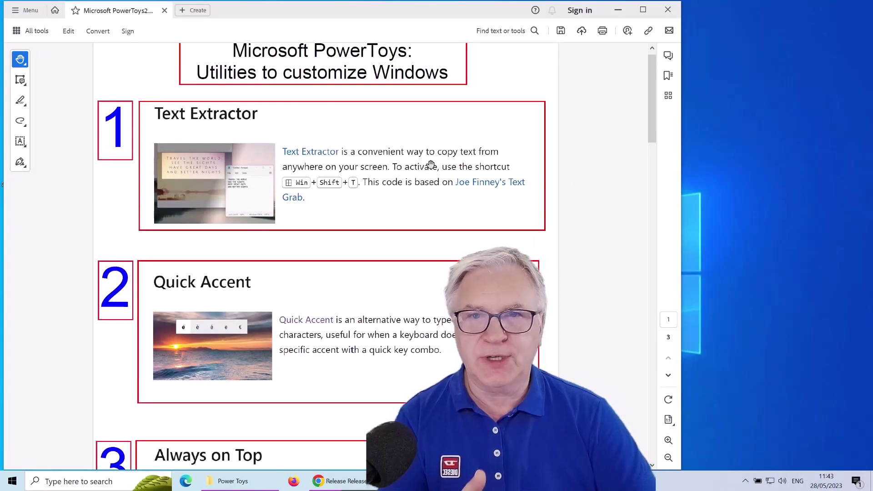
pyautogui.scroll(-3, 440, 218)
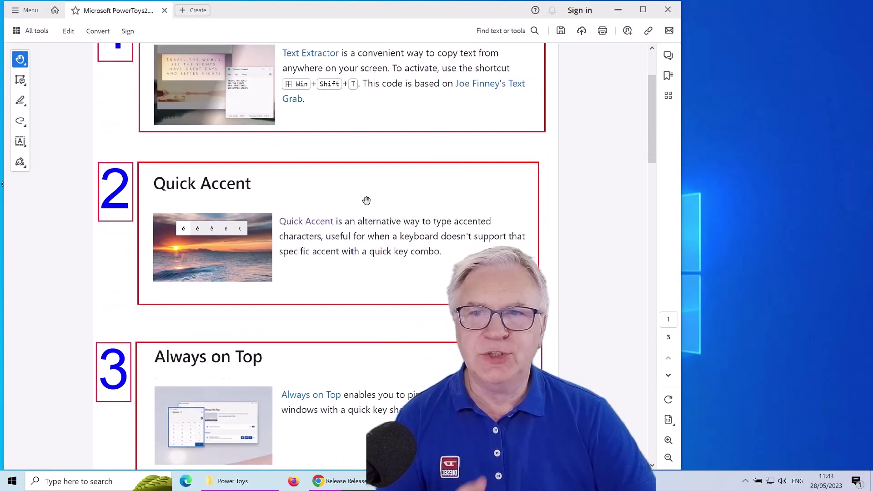
pyautogui.click(745, 482)
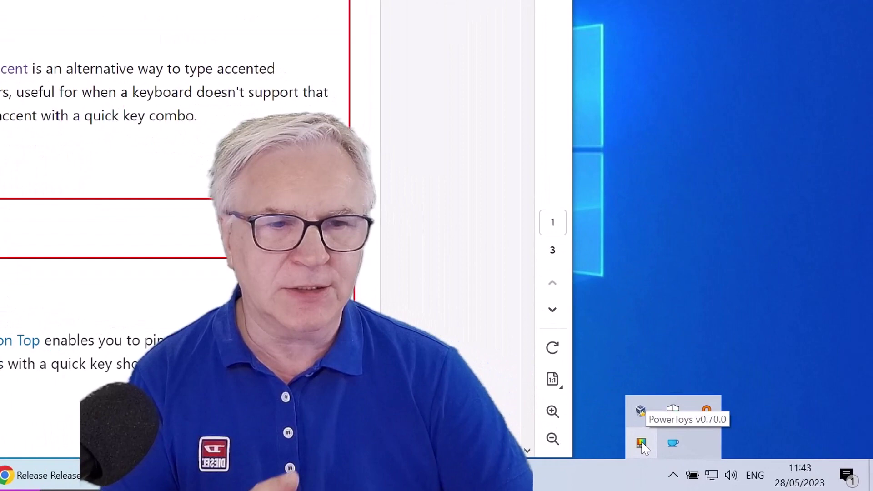
pyautogui.click(642, 445)
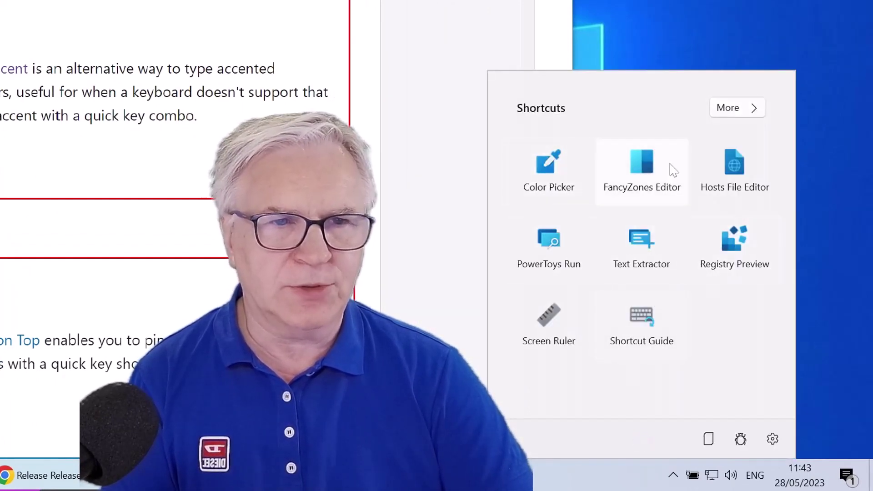
# Step: List all PowerToys utilities with their on/off states and scroll down to Quick Accent
pyautogui.click(737, 108)
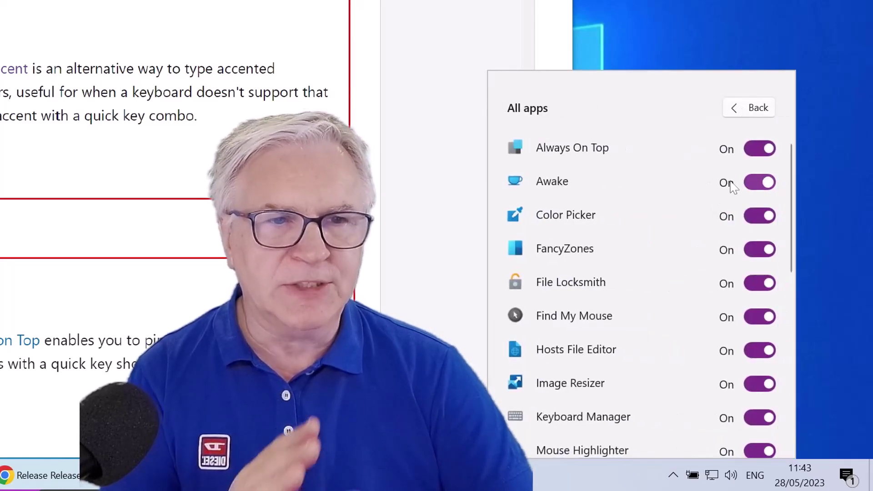
pyautogui.scroll(-6, 732, 186)
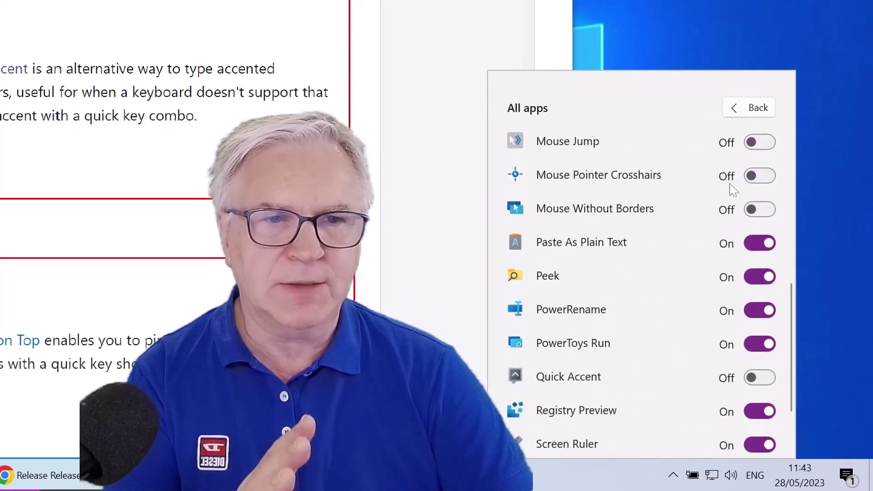
pyautogui.scroll(-3, 734, 204)
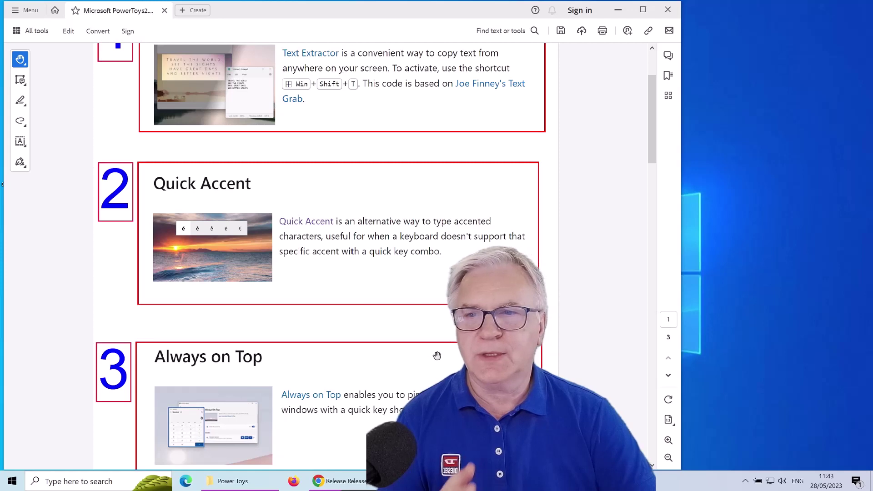
pyautogui.moveTo(435, 357); pyautogui.dragTo(419, 300)
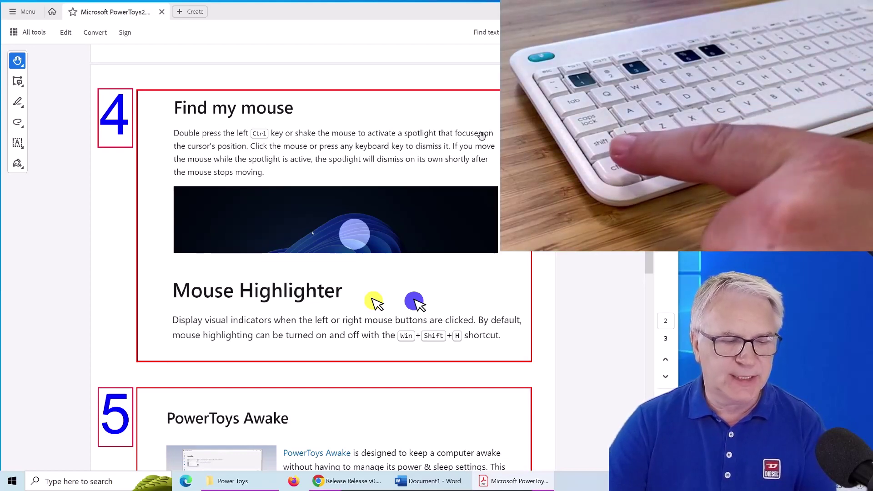
# Step: Trigger the Find My Mouse spotlight with Ctrl, then zoom and pan to the Mouse Highlighter shortcut text
pyautogui.press('ctrl')
pyautogui.press('ctrl')
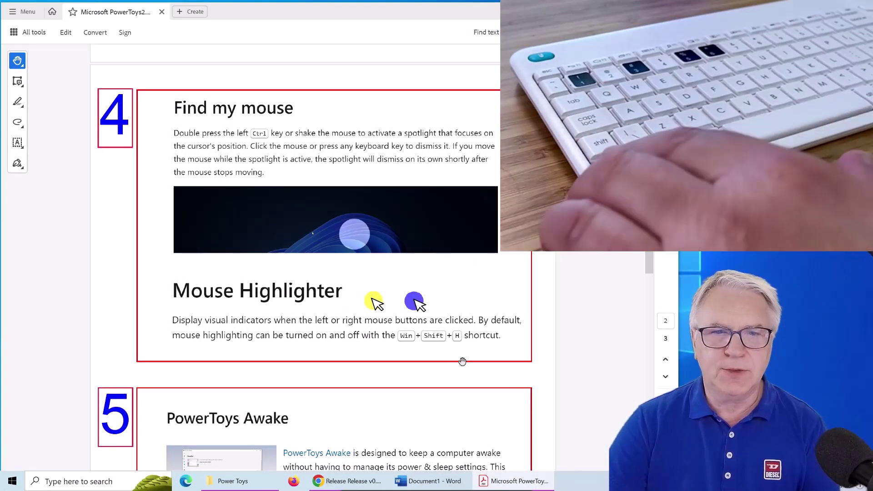
pyautogui.scroll(3, 462, 361)
pyautogui.scroll(-2, 468, 363)
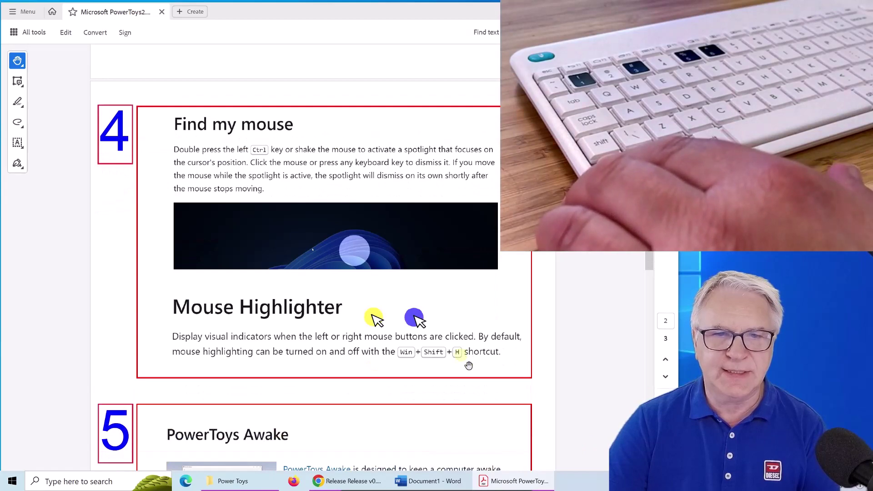
pyautogui.scroll(6, 469, 365)
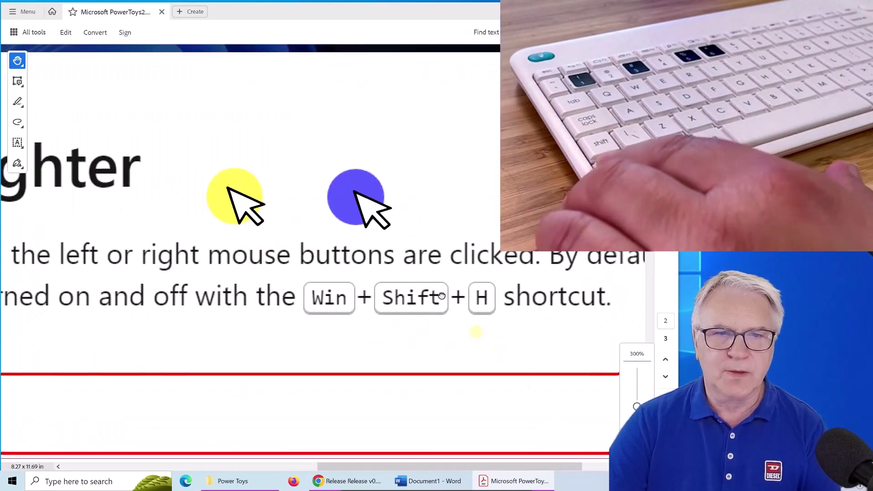
pyautogui.moveTo(442, 295); pyautogui.dragTo(348, 202)
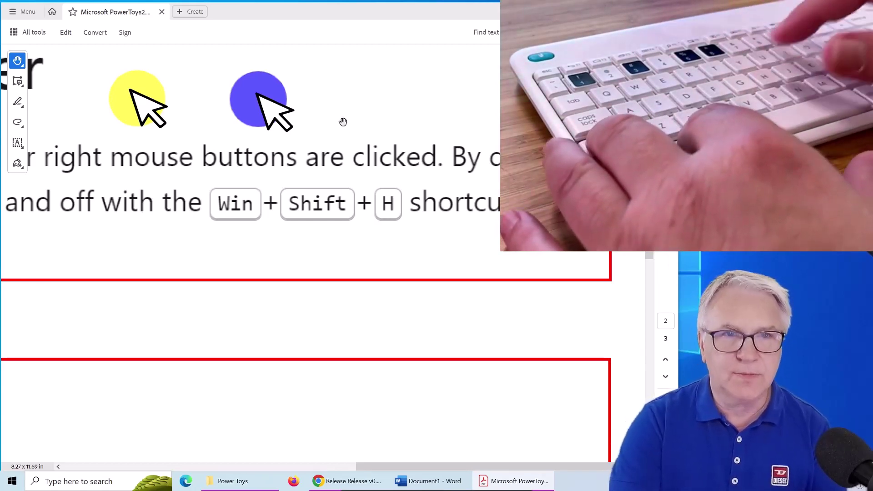
# Step: Show the left- and right-click highlights on the page, then scroll to the Awake section
pyautogui.moveTo(341, 114); pyautogui.dragTo(346, 118)
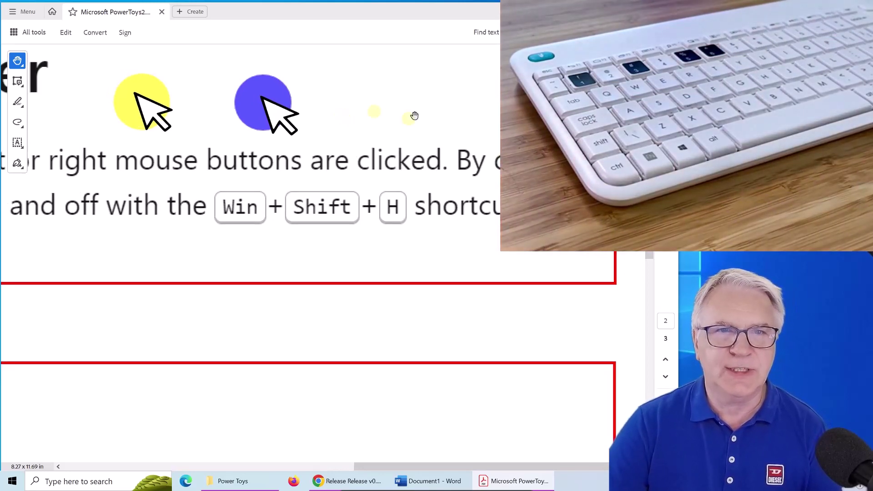
pyautogui.rightClick(370, 105)
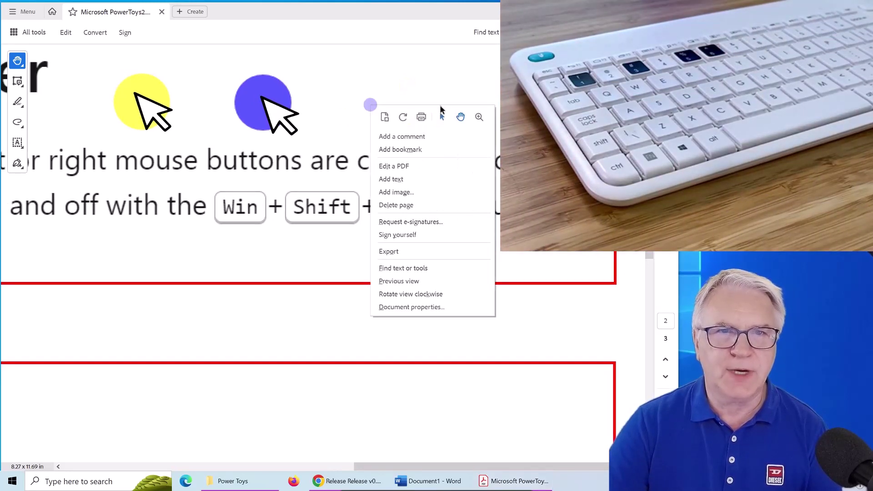
pyautogui.rightClick(461, 85)
pyautogui.click(400, 137)
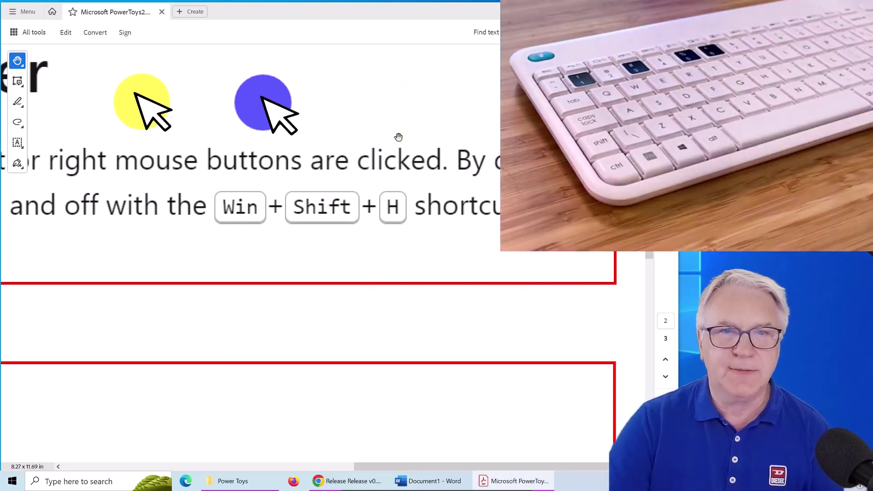
pyautogui.scroll(-5, 384, 133)
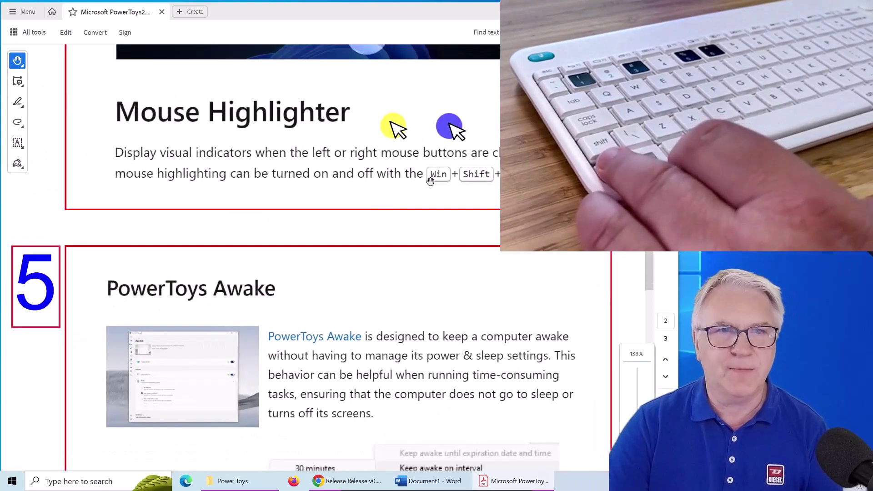
pyautogui.scroll(3, 430, 168)
pyautogui.scroll(-3, 430, 168)
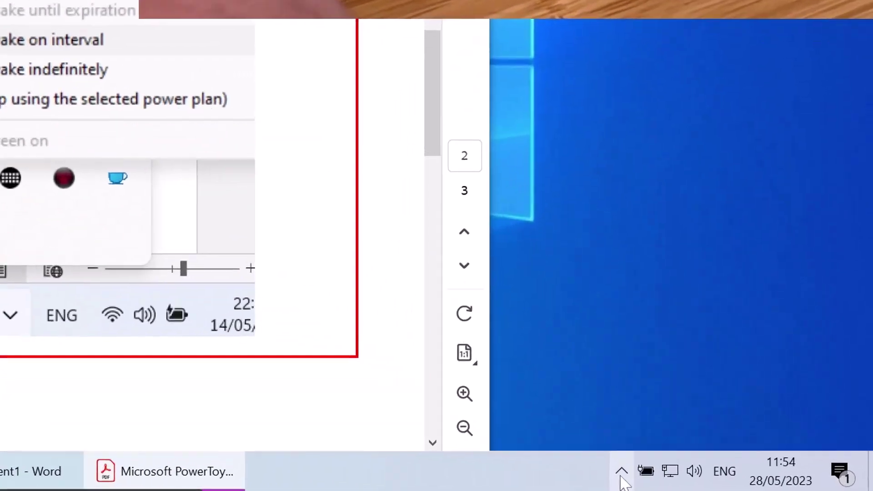
pyautogui.click(745, 481)
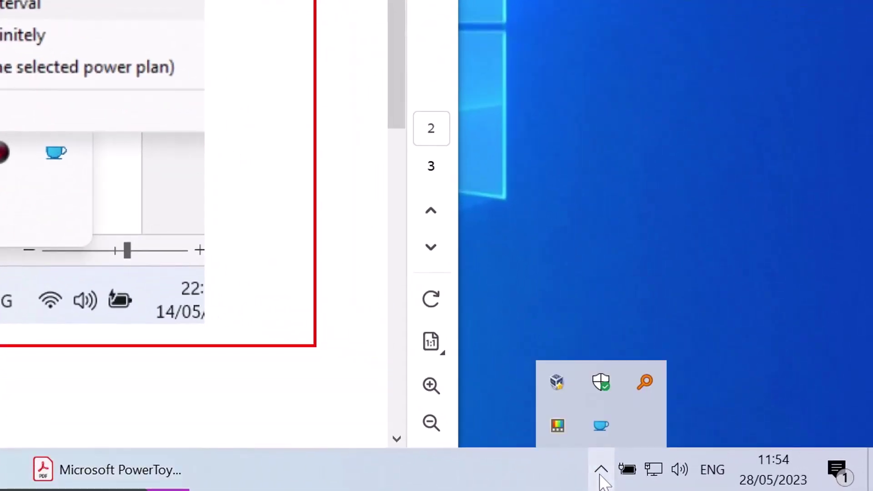
pyautogui.rightClick(600, 426)
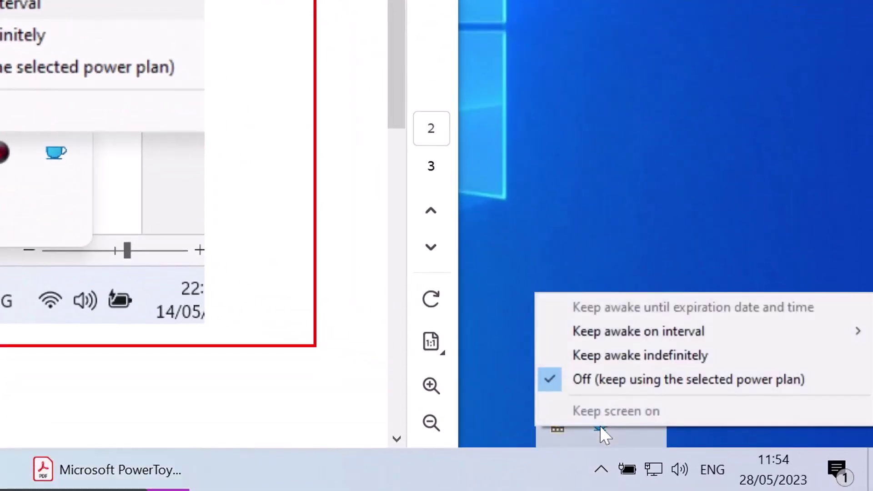
pyautogui.moveTo(597, 334)
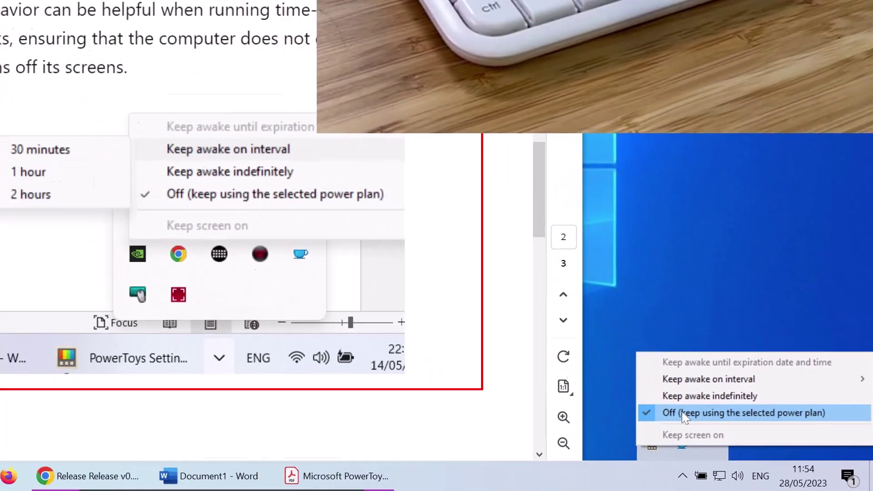
# Step: Open the toronto 07mb folder in the Power Toys window and preview the first scanned photo
pyautogui.scroll(-3, 548, 250)
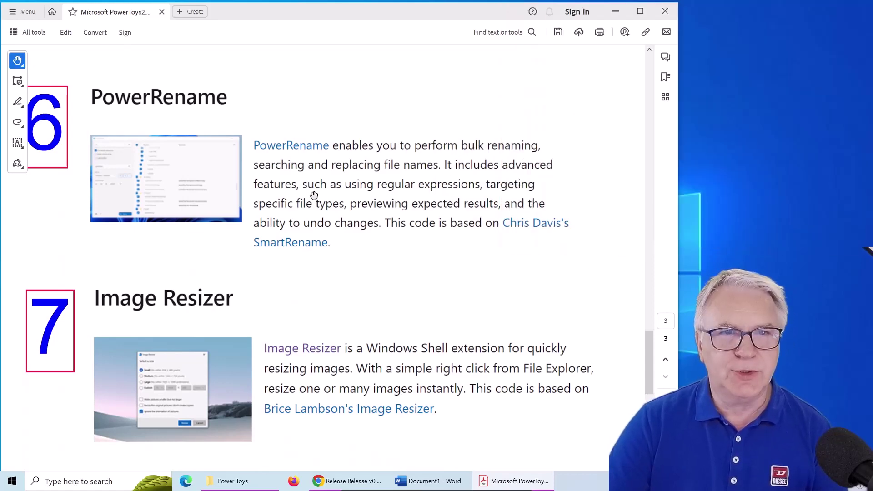
pyautogui.click(238, 481)
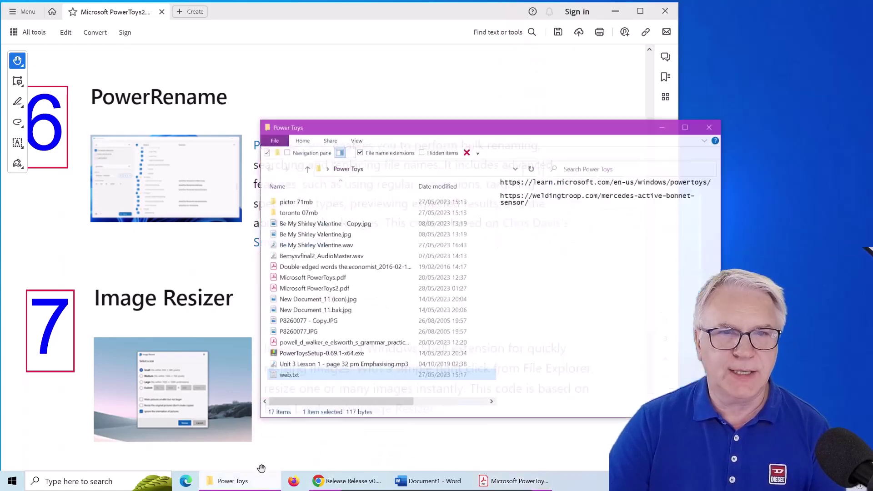
pyautogui.doubleClick(309, 205)
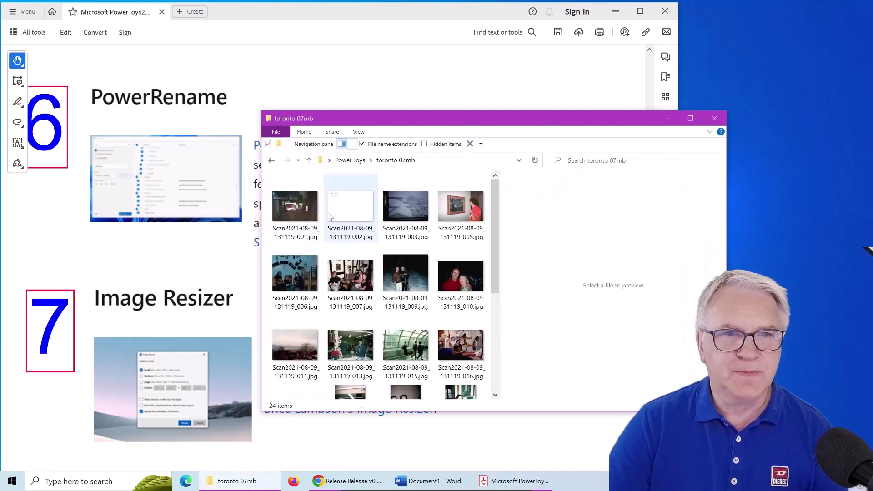
pyautogui.moveTo(320, 221)
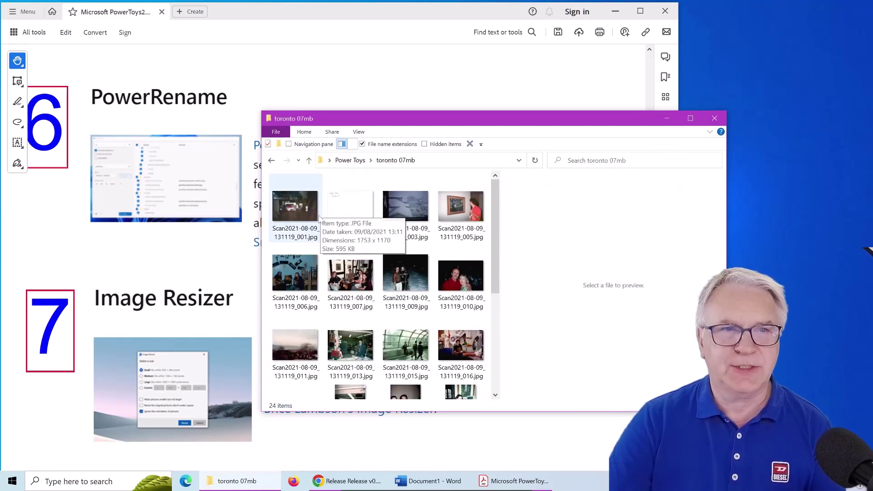
pyautogui.click(297, 233)
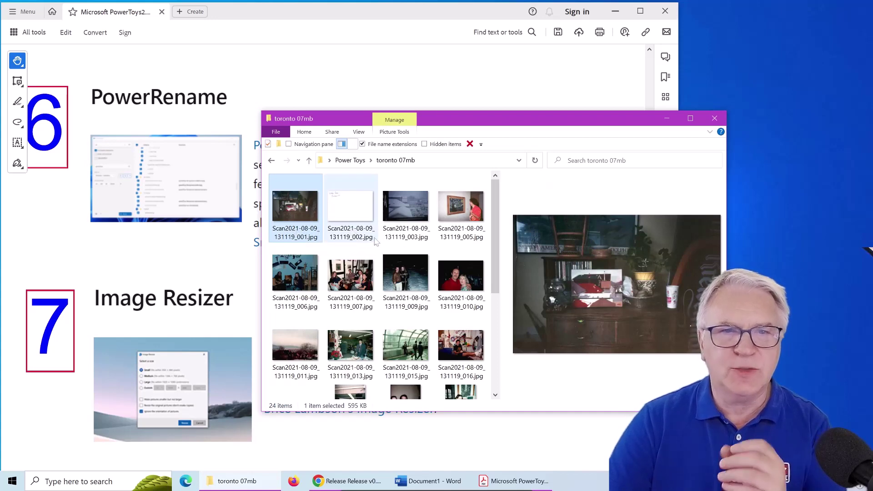
# Step: Select all 24 scanned photos with Ctrl+A and open their context menu
pyautogui.moveTo(429, 235)
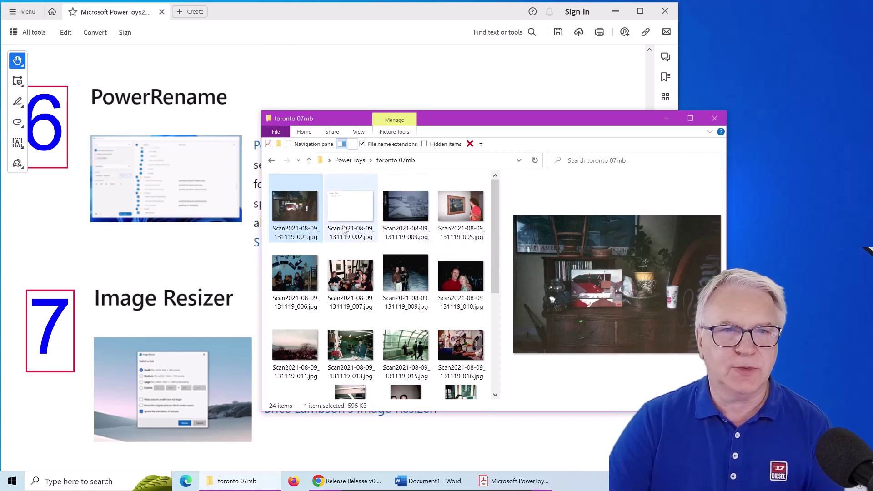
pyautogui.moveTo(302, 218)
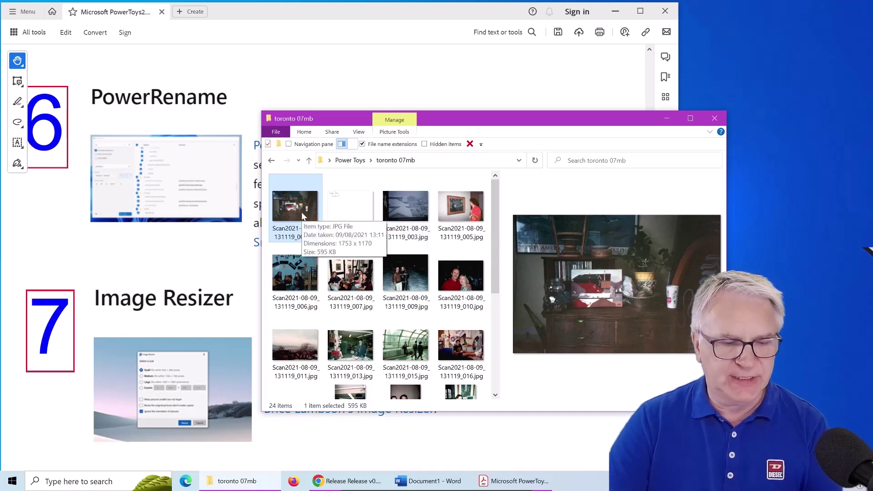
pyautogui.hotkey('ctrl', 'a')
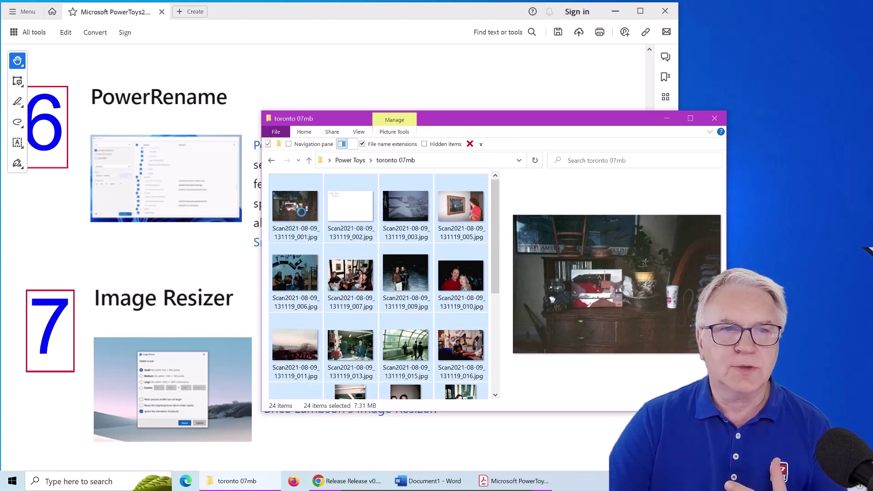
pyautogui.rightClick(301, 212)
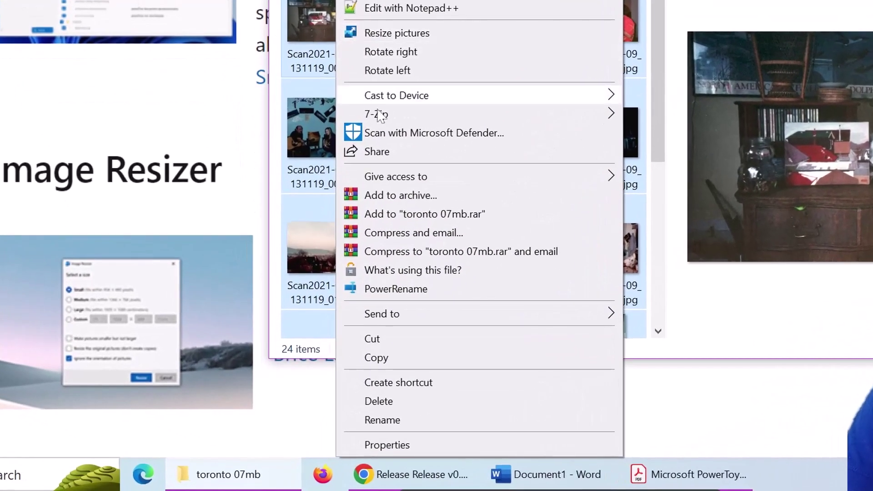
# Step: Open PowerRename and paste the Scan2021-08-09_131119_ prefix, copied from a file name, as the search text
pyautogui.click(443, 296)
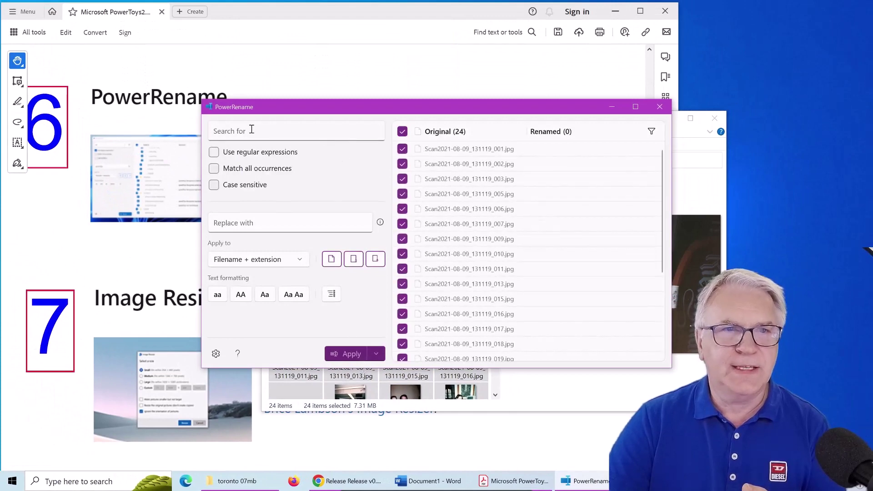
pyautogui.click(251, 129)
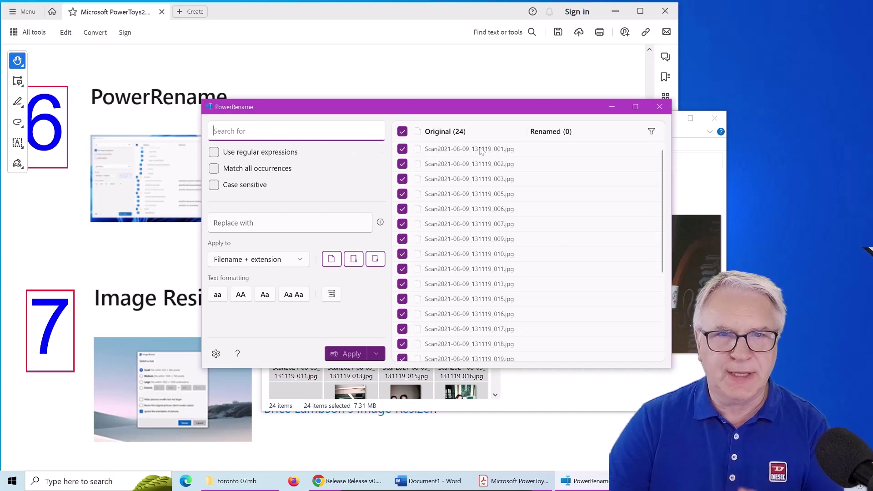
pyautogui.moveTo(431, 108); pyautogui.dragTo(586, 192)
pyautogui.click(80, 143)
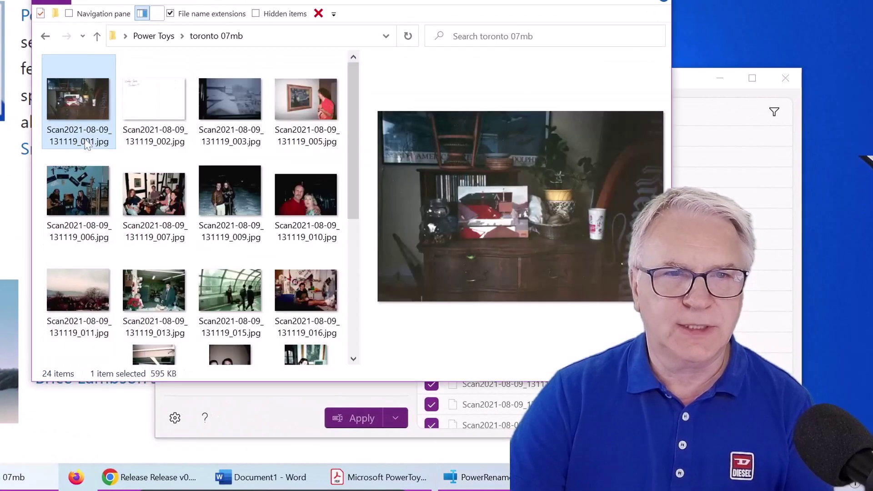
pyautogui.click(87, 144)
pyautogui.moveTo(90, 142); pyautogui.dragTo(41, 126)
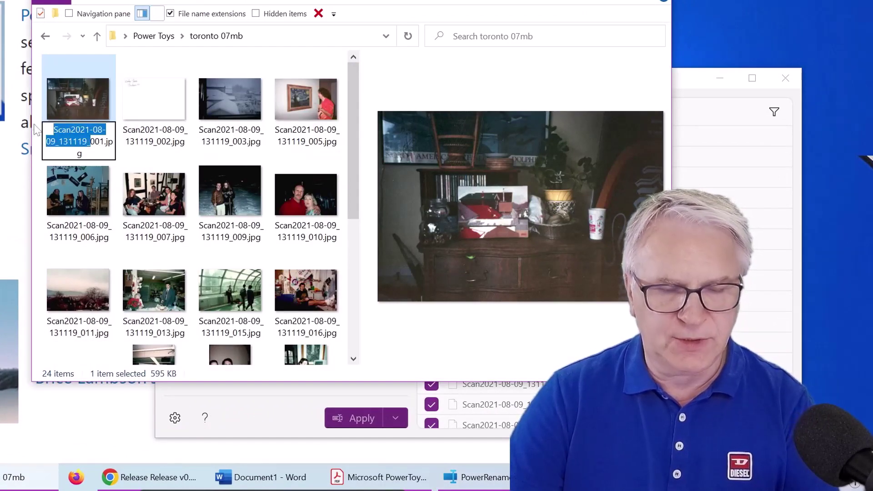
pyautogui.moveTo(345, 0); pyautogui.dragTo(169, 0)
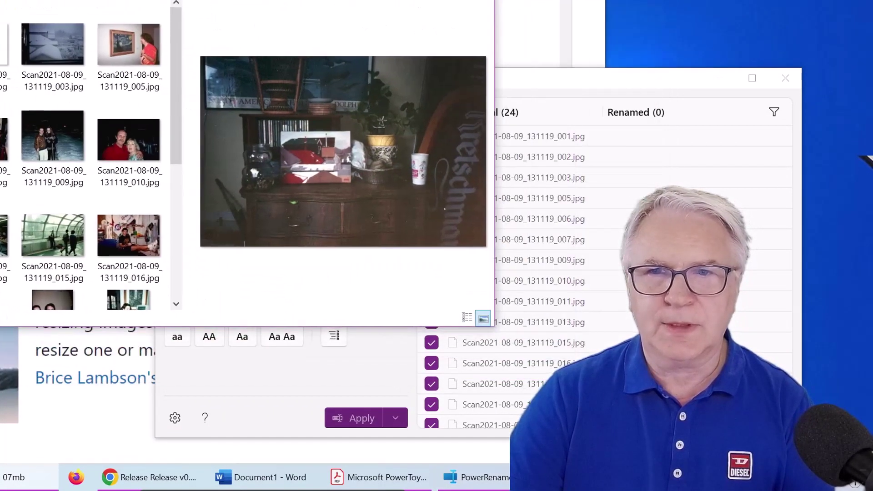
pyautogui.moveTo(571, 82); pyautogui.dragTo(406, 6)
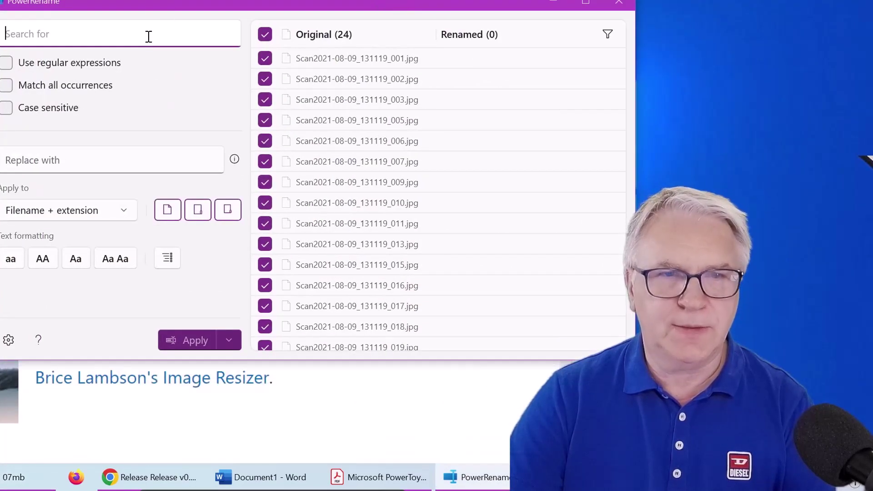
pyautogui.hotkey('ctrl', 'v')
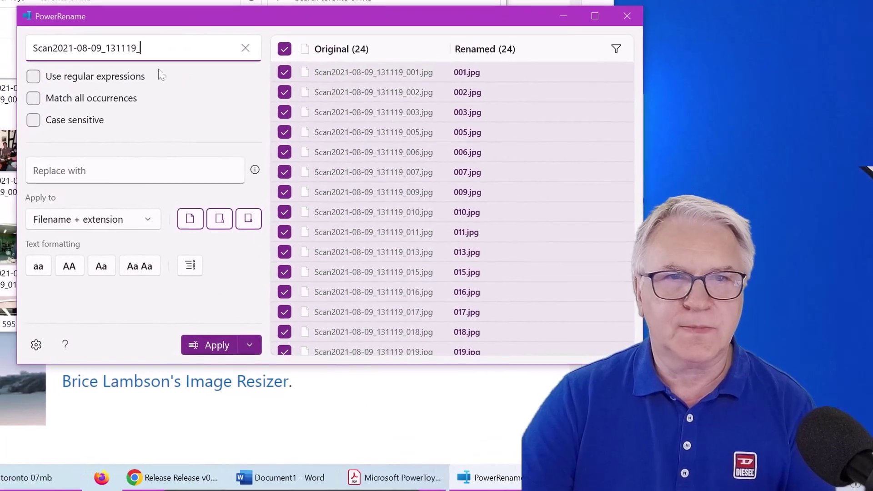
# Step: Replace the prefix with Toronto_, apply to all 24 files, and close PowerRename
pyautogui.click(73, 177)
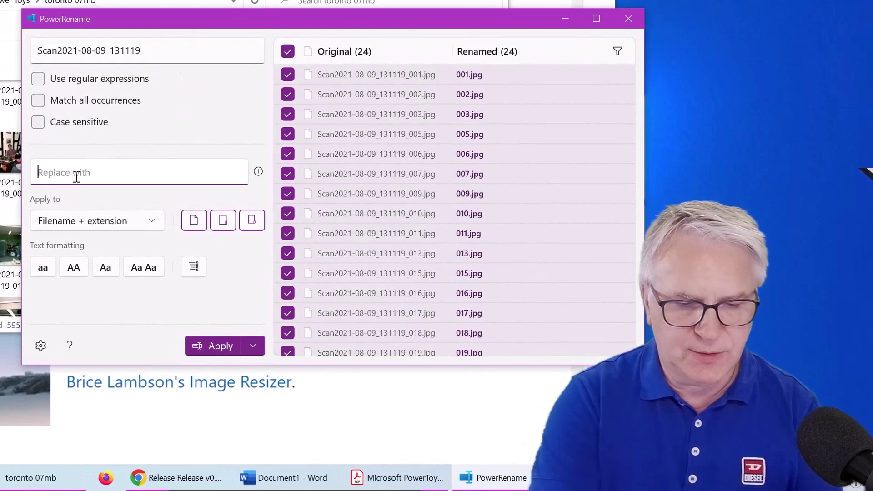
pyautogui.write('Toronto')
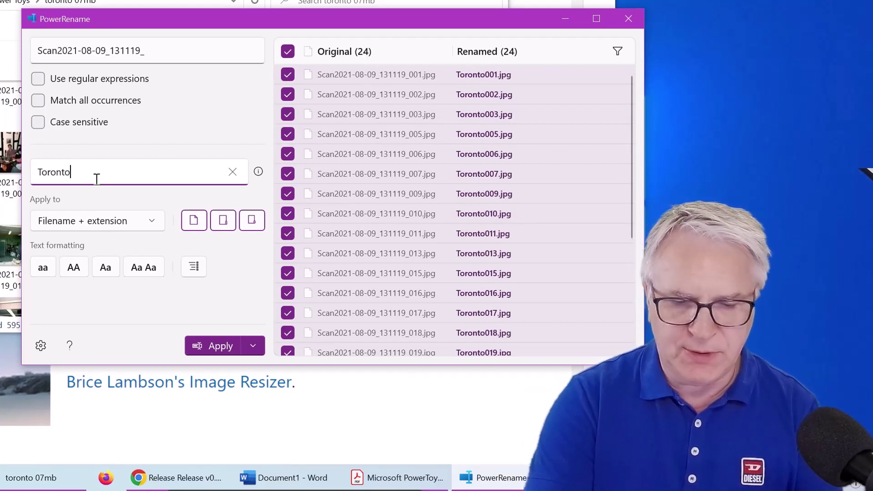
pyautogui.write('_')
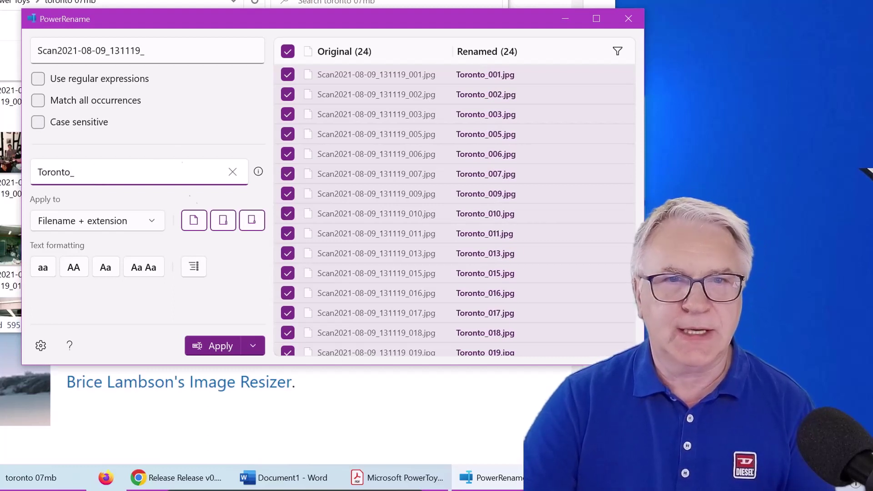
pyautogui.click(217, 348)
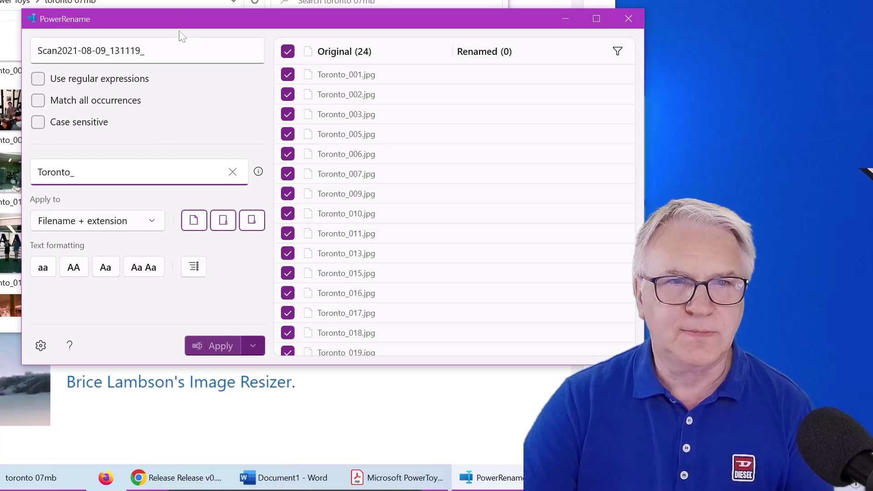
pyautogui.click(629, 18)
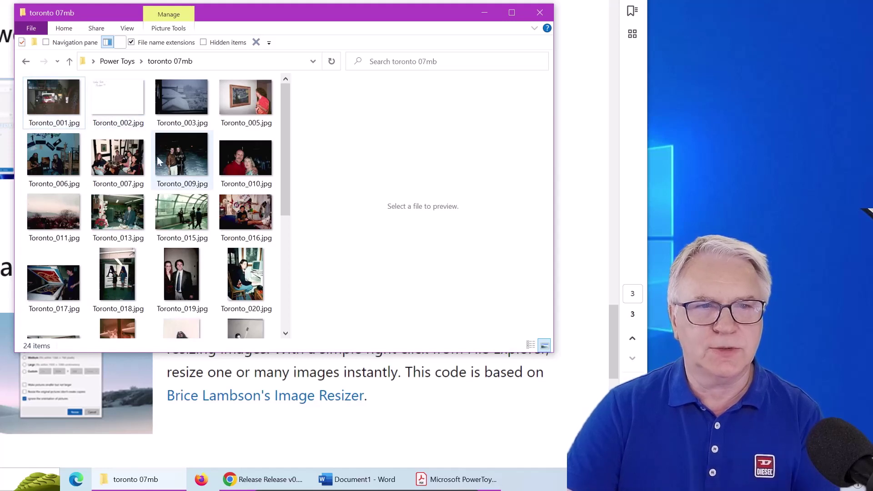
# Step: Preview the renamed Toronto_009 and Toronto_015 photos, then select Be My Shirley Valentine - Copy.jpg in Power Toys
pyautogui.click(189, 153)
pyautogui.click(187, 219)
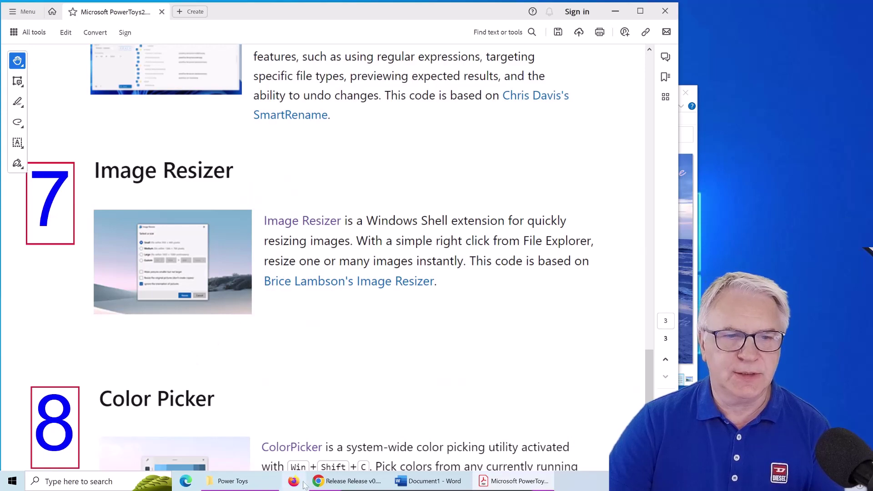
pyautogui.click(232, 481)
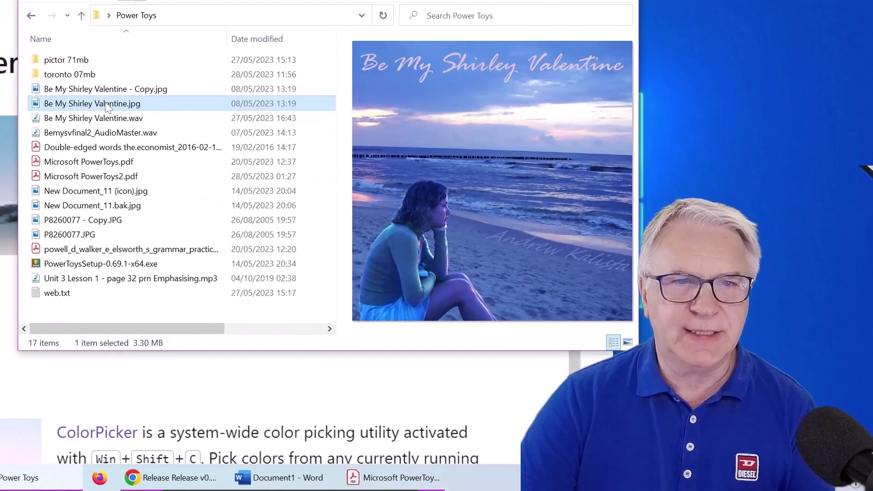
pyautogui.moveTo(108, 108)
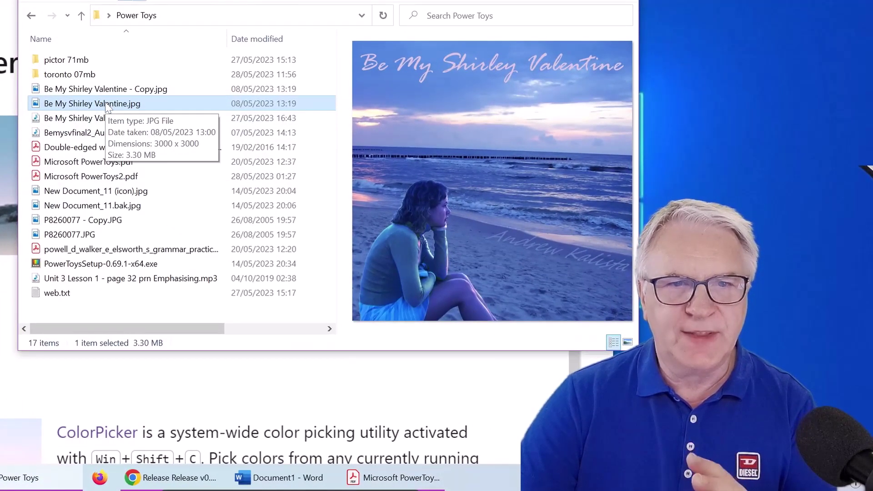
pyautogui.click(113, 91)
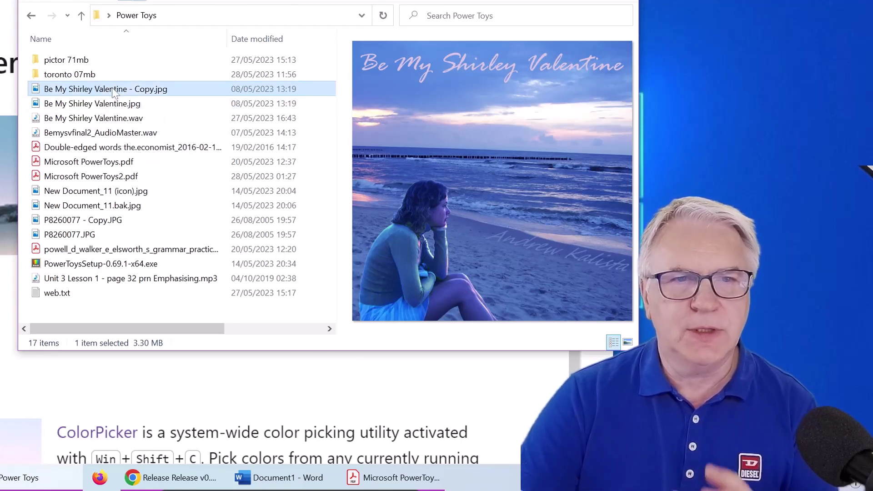
# Step: Resize Be My Shirley Valentine - Copy.jpg with Image Resizer using the Small 854 × 480 preset
pyautogui.rightClick(113, 92)
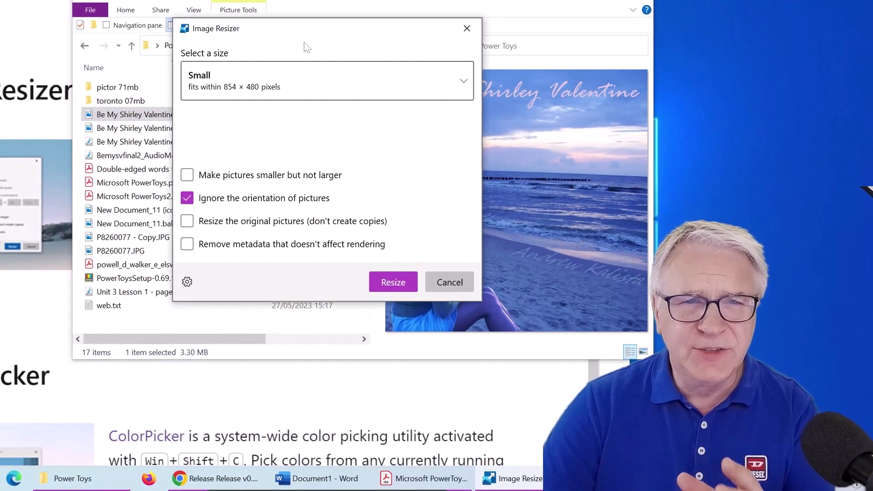
pyautogui.click(288, 90)
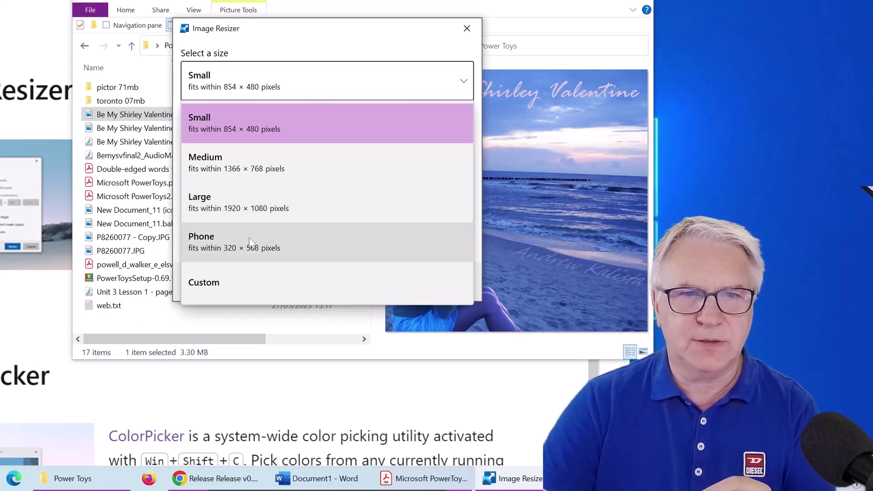
pyautogui.click(265, 129)
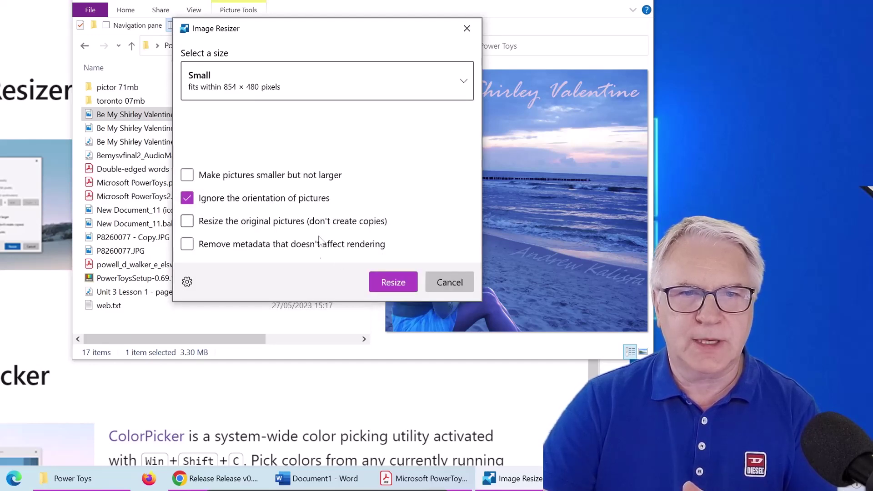
pyautogui.click(392, 283)
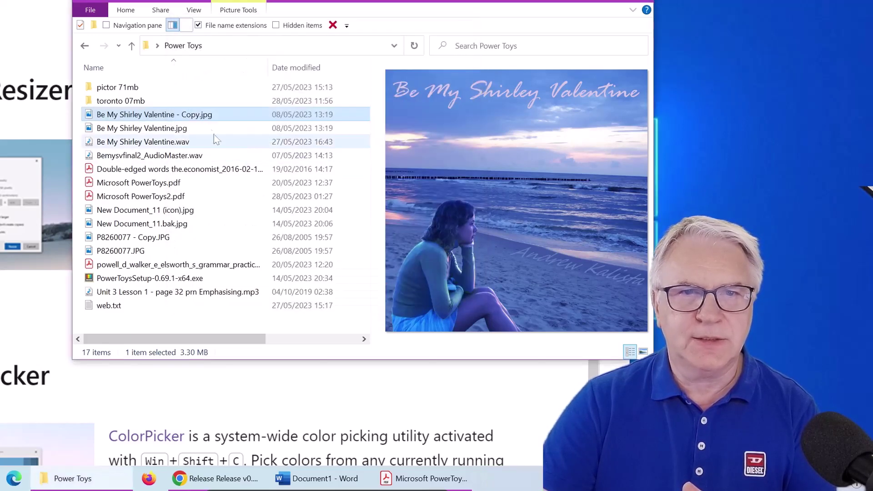
# Step: Compare Copy (Small).jpg at 480 x 480 with the 3000 x 3000 Copy.jpg by previewing each
pyautogui.click(178, 127)
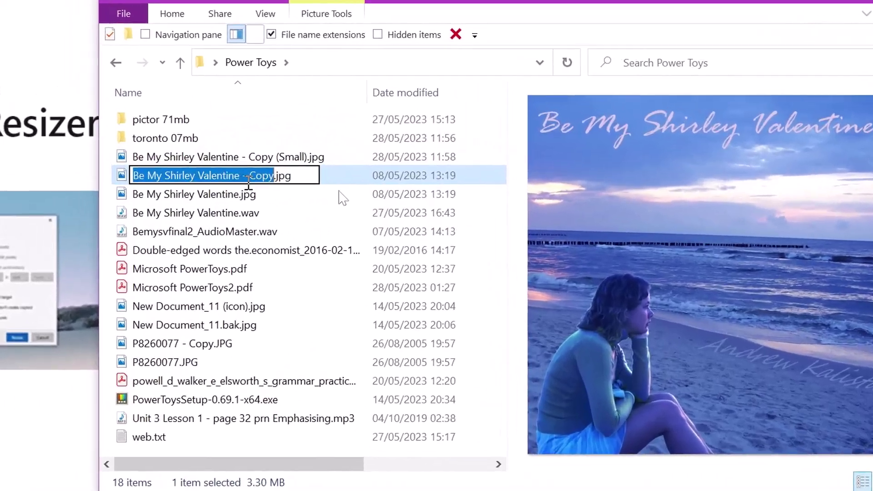
pyautogui.click(257, 135)
pyautogui.click(223, 121)
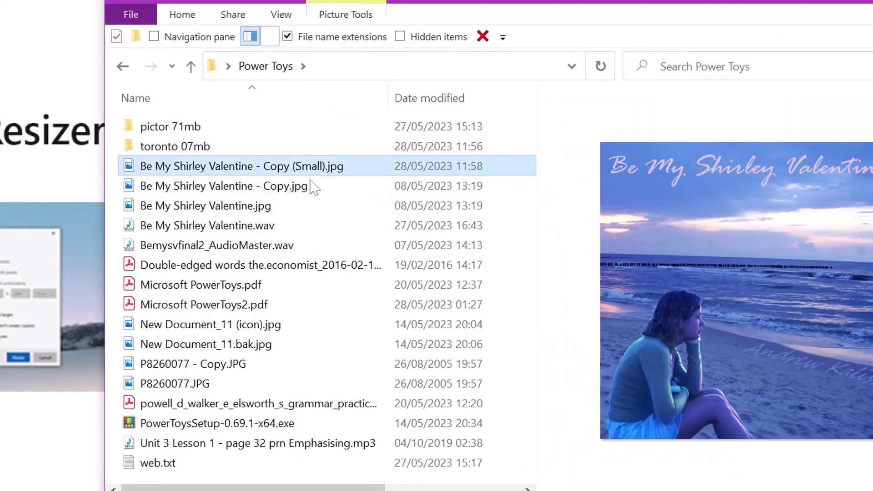
pyautogui.click(313, 186)
pyautogui.click(305, 166)
pyautogui.click(295, 191)
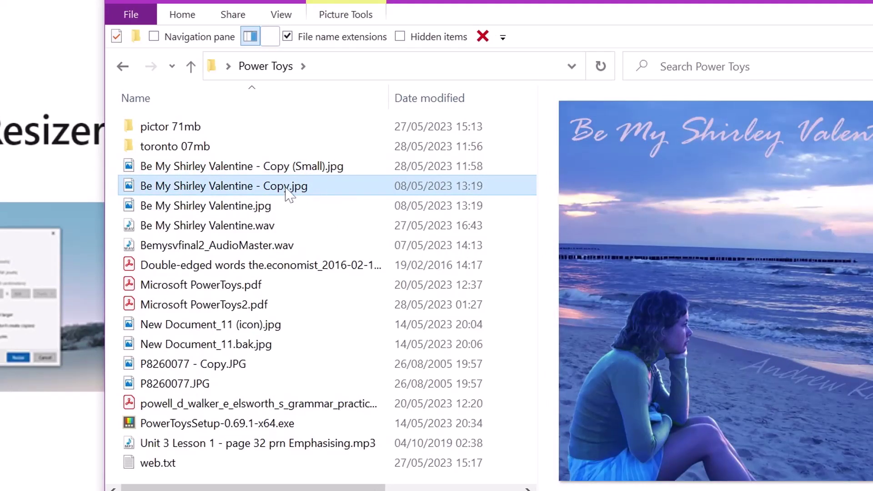
pyautogui.click(287, 169)
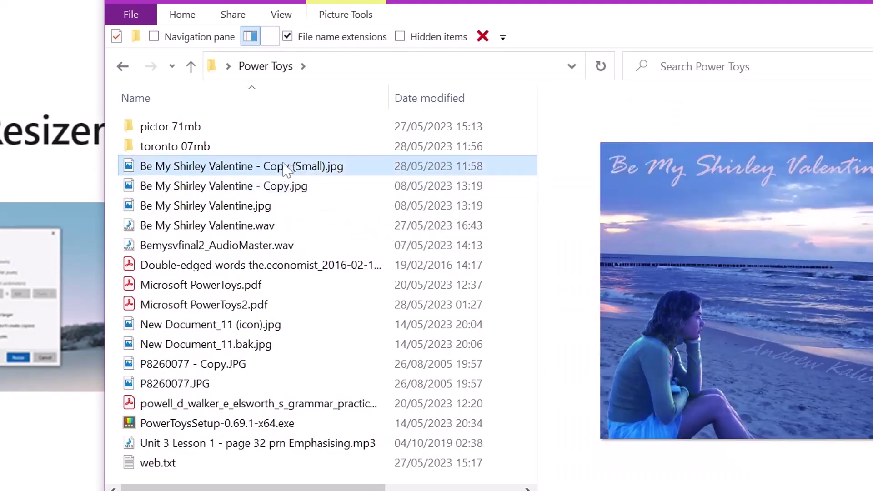
pyautogui.moveTo(286, 169)
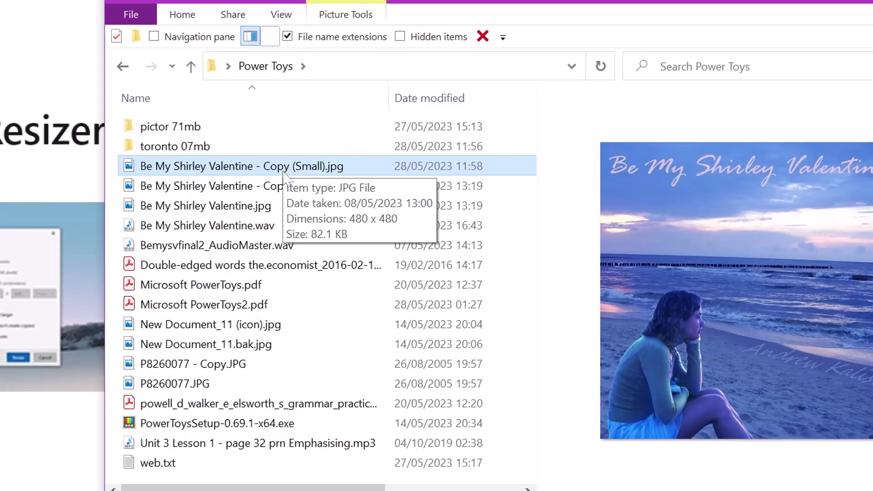
pyautogui.click(274, 190)
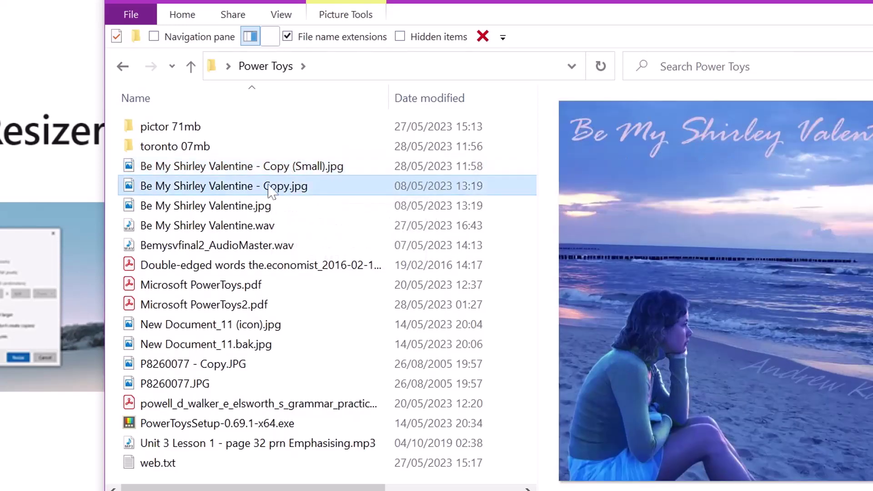
pyautogui.moveTo(272, 191)
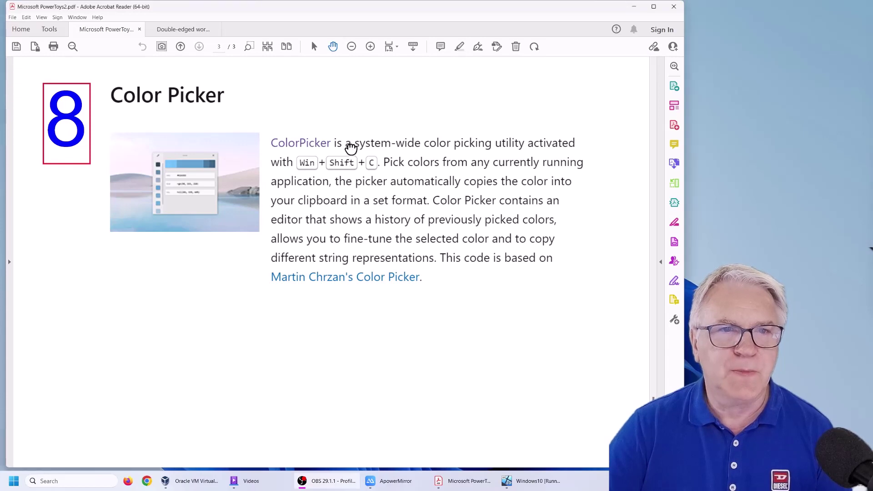
# Step: Bring Acrobat Reader forward and switch to the 'Double-edged words' article tab
pyautogui.click(356, 166)
pyautogui.scroll(3, 355, 166)
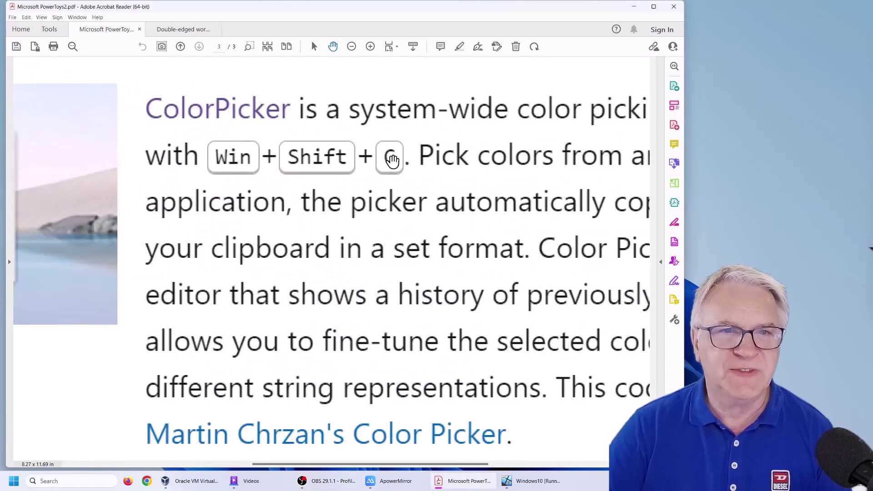
pyautogui.scroll(-3, 378, 156)
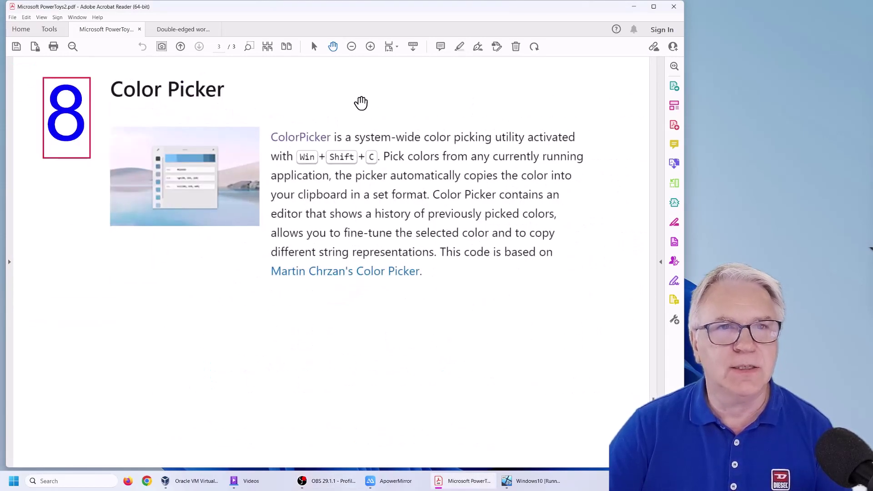
pyautogui.click(183, 30)
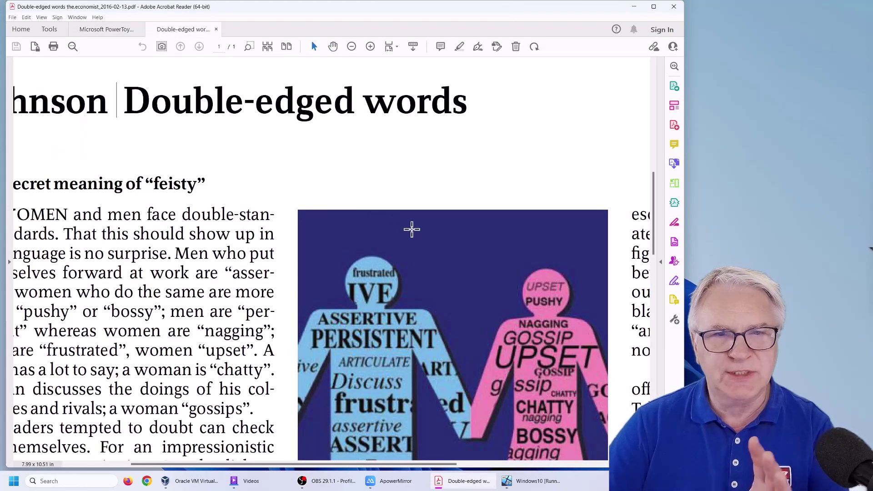
pyautogui.scroll(1, 457, 230)
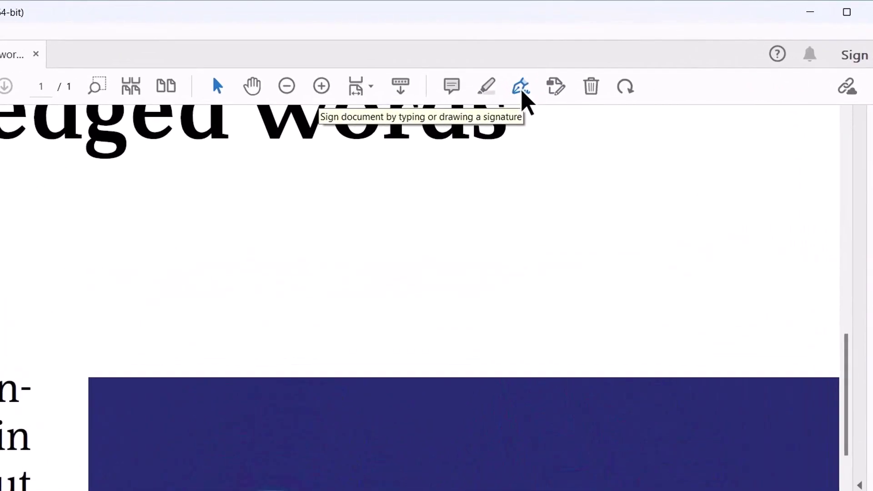
pyautogui.click(522, 91)
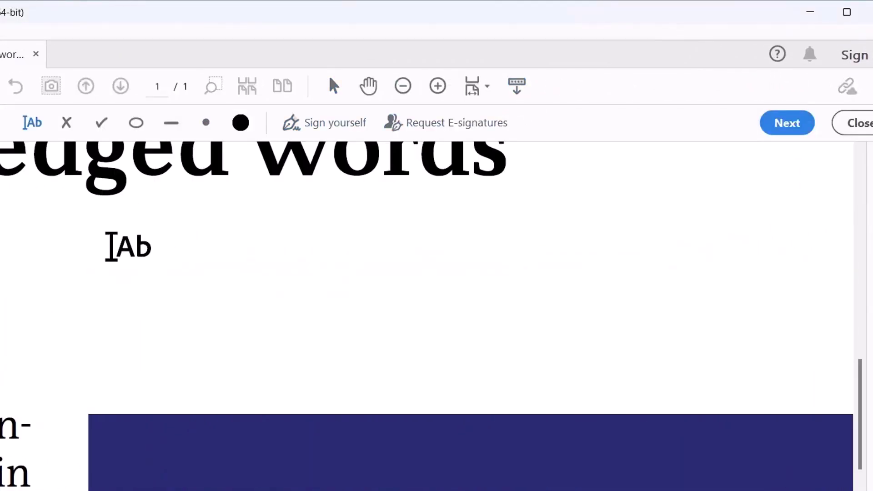
pyautogui.click(111, 246)
pyautogui.write('dfdfsd')
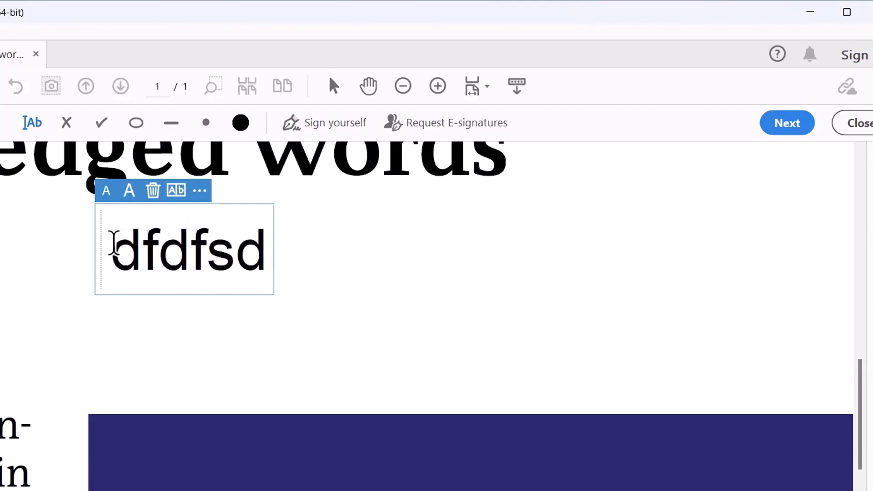
pyautogui.click(239, 122)
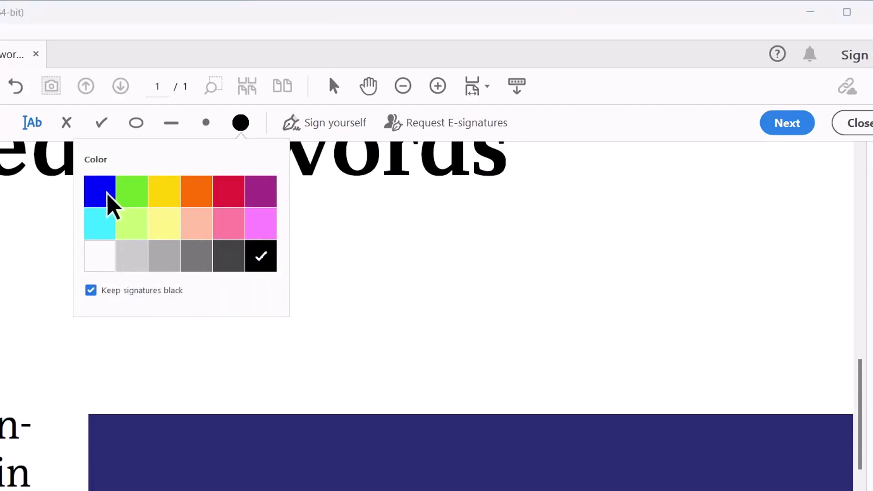
pyautogui.click(326, 259)
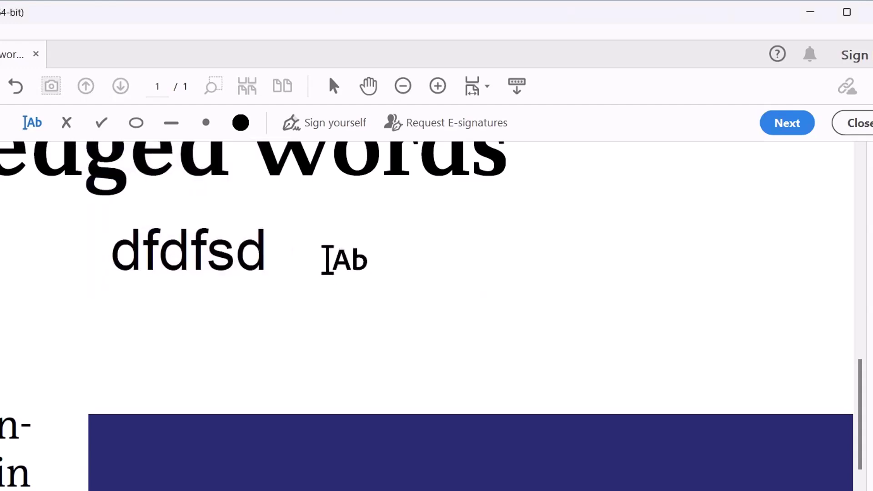
pyautogui.doubleClick(211, 253)
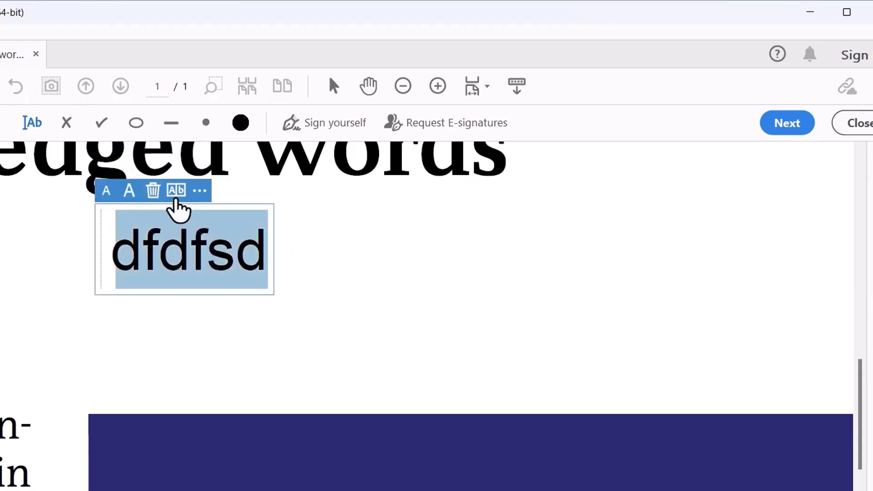
pyautogui.click(153, 190)
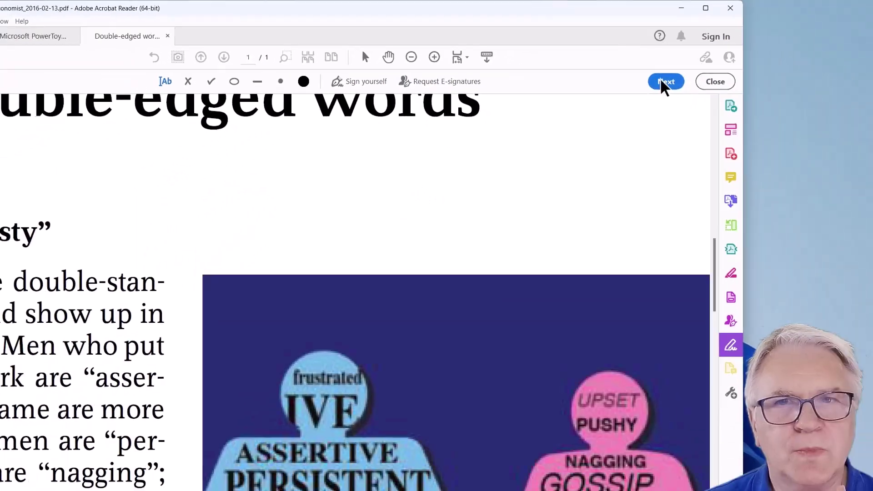
pyautogui.click(716, 82)
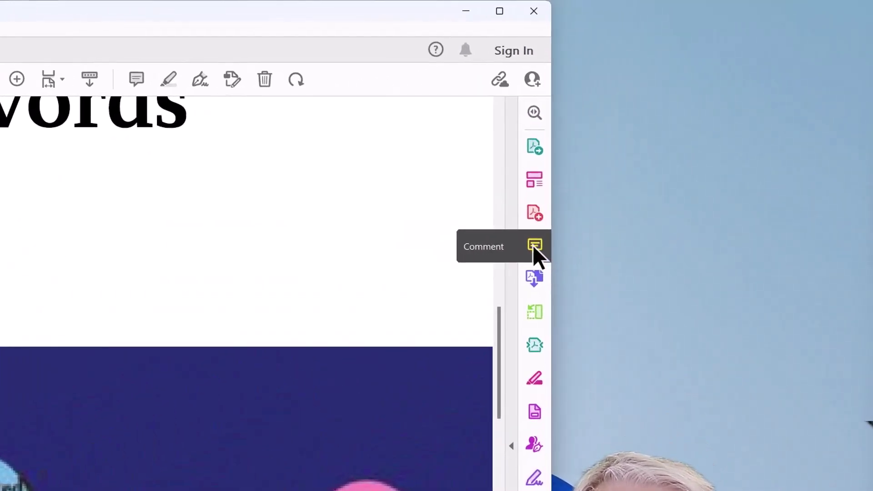
# Step: Open the Comment tools for the Double-edged words article and collapse the comments list
pyautogui.click(533, 244)
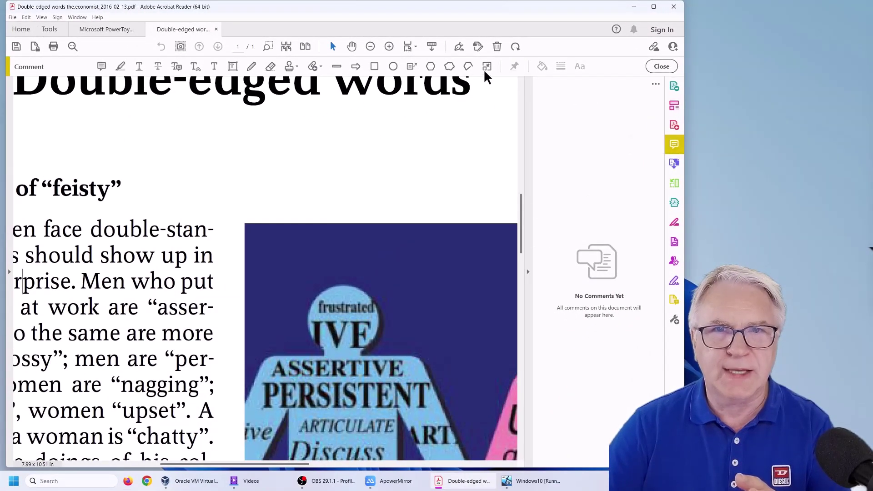
pyautogui.click(527, 271)
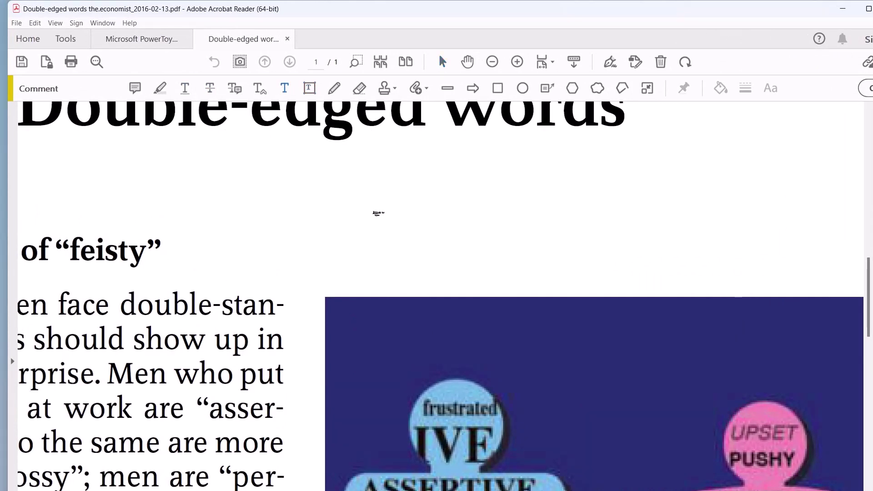
# Step: Add a text comment above the navy image and replace the placeholder 'dsfdsf' with 'hello'
pyautogui.click(395, 230)
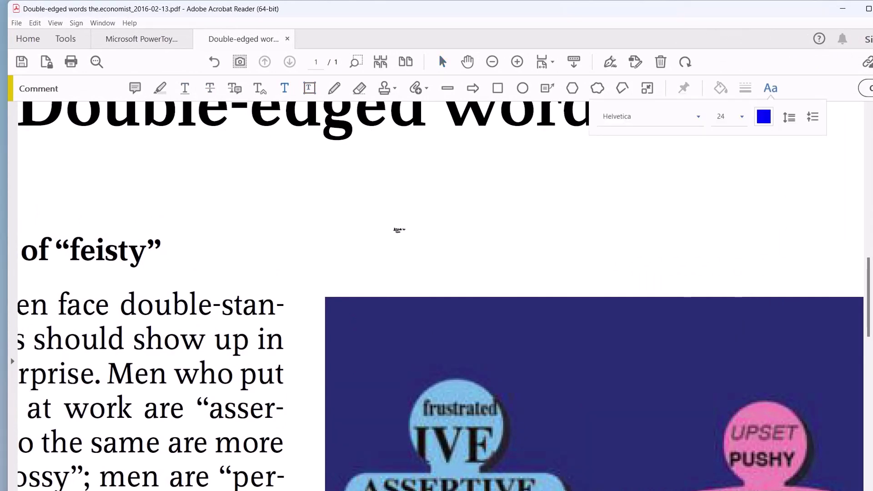
pyautogui.write('dsfdsf')
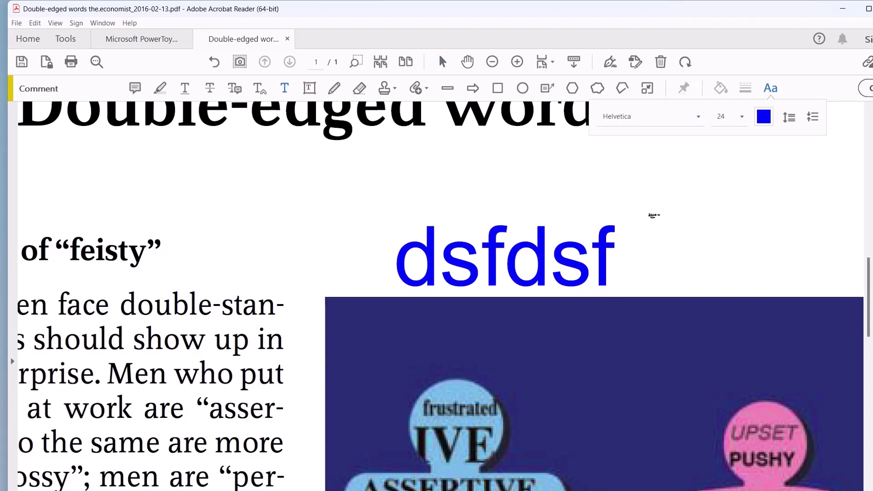
pyautogui.doubleClick(485, 247)
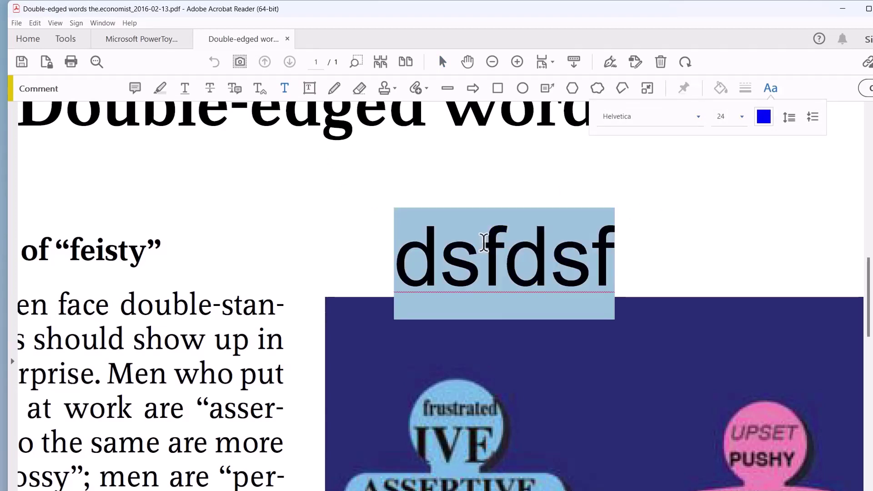
pyautogui.write('hello')
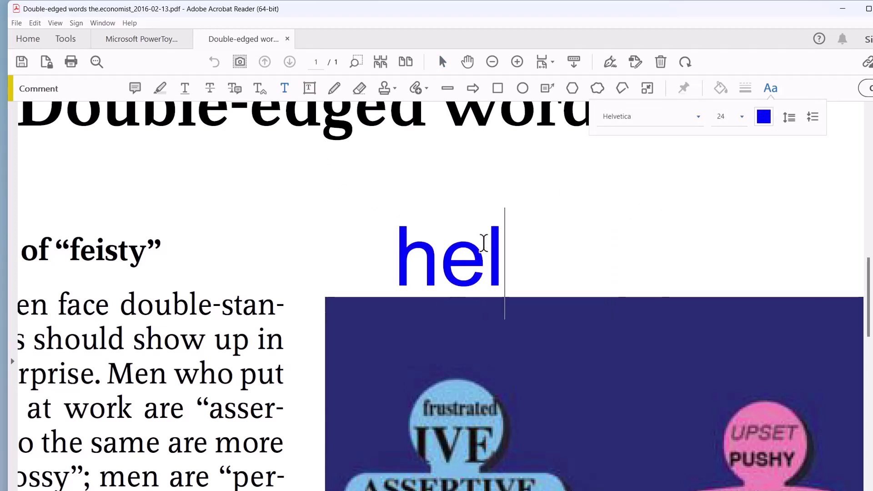
pyautogui.click(644, 207)
# Step: Select the 'hello' text, leave its font size unchanged, and nudge the box slightly down-right
pyautogui.doubleClick(523, 247)
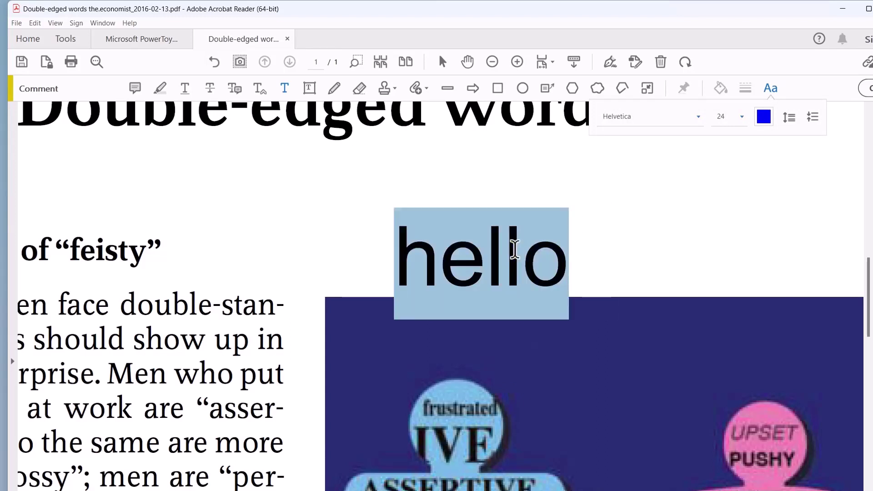
pyautogui.click(742, 117)
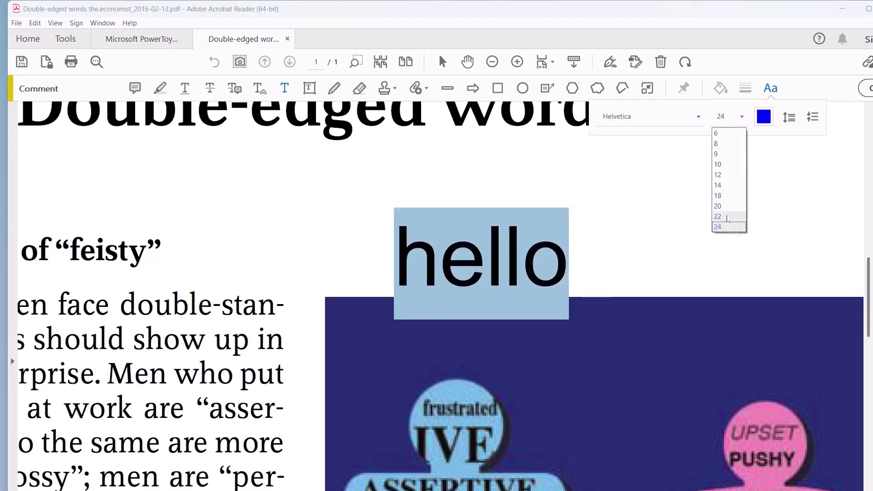
pyautogui.click(636, 224)
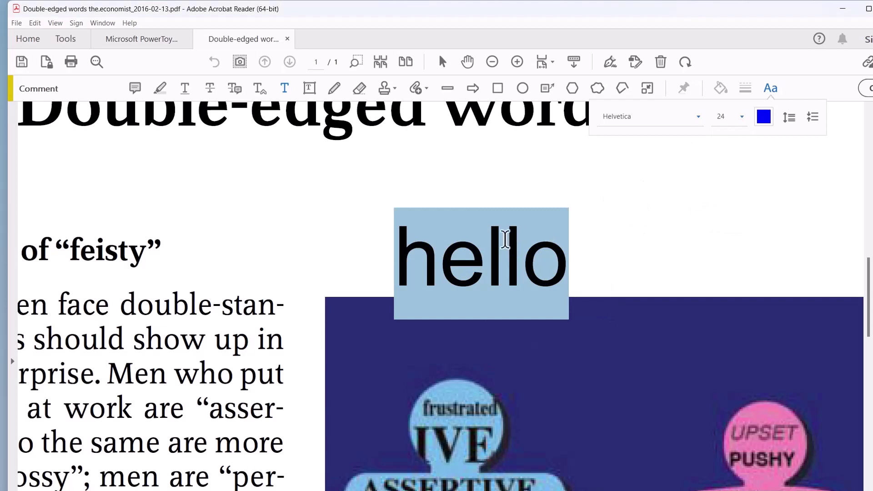
pyautogui.click(505, 241)
pyautogui.click(595, 228)
pyautogui.moveTo(584, 251); pyautogui.dragTo(400, 249)
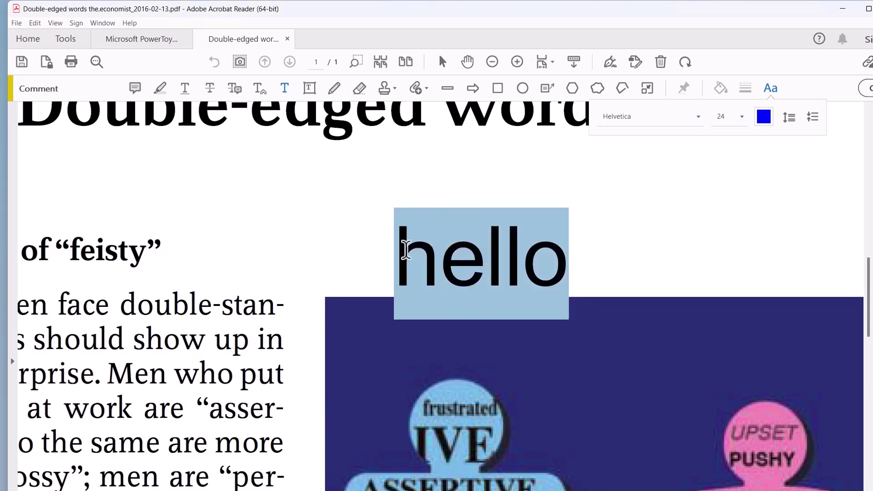
pyautogui.click(610, 204)
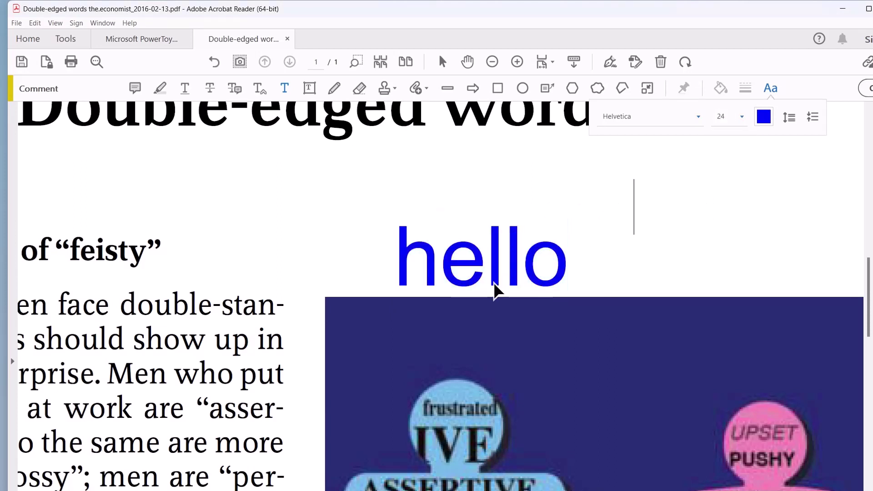
pyautogui.moveTo(506, 283); pyautogui.dragTo(513, 296)
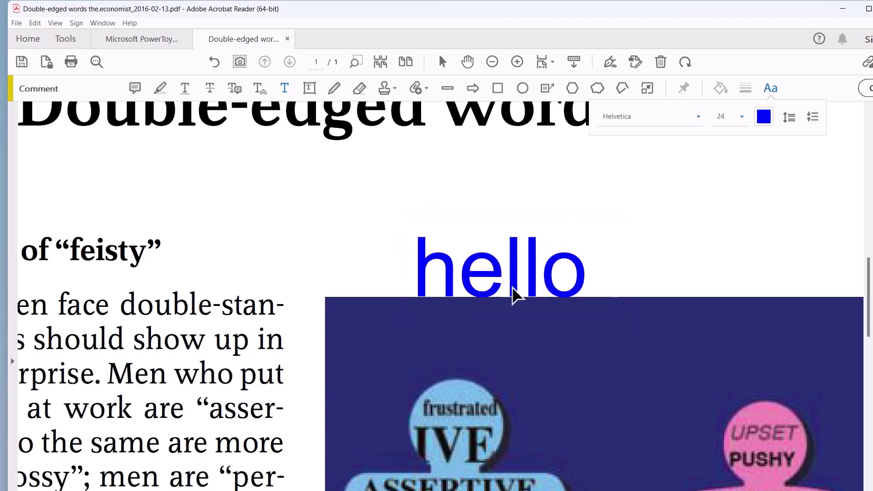
# Step: Open Other Color for the hello text and pick a deep violet-blue (Red 30, Green 24, Blue 231)
pyautogui.scroll(5, 509, 300)
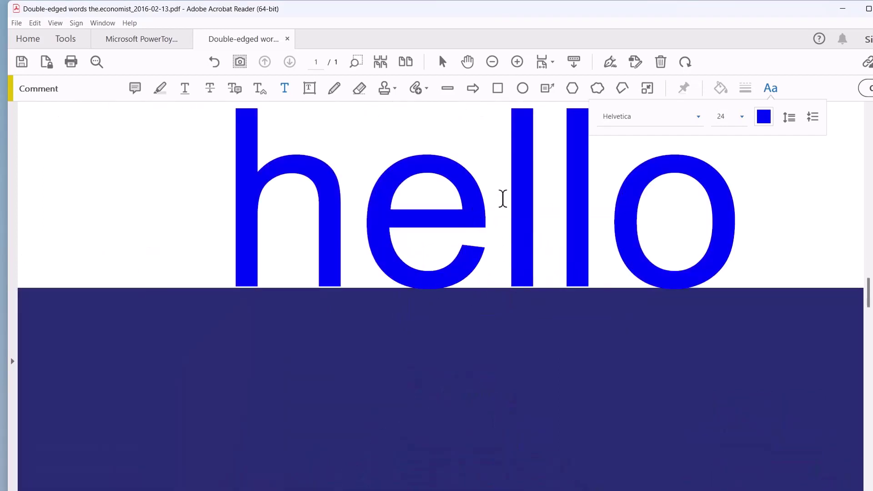
pyautogui.click(766, 122)
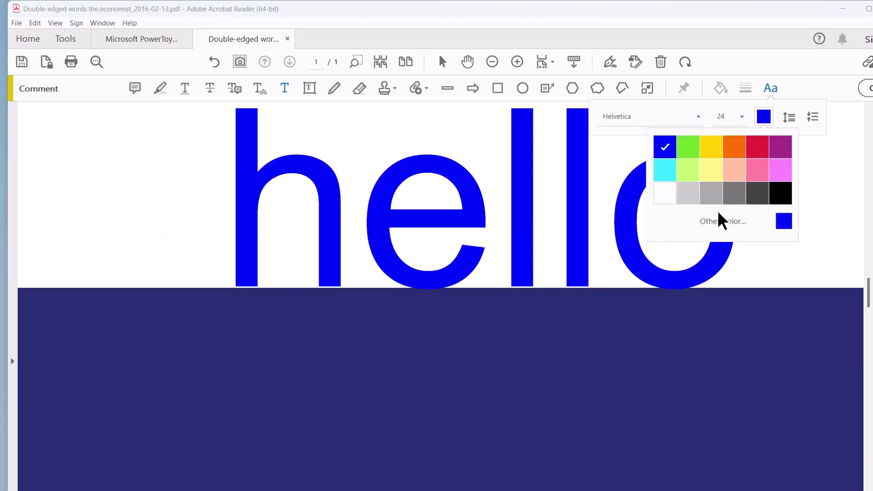
pyautogui.click(723, 223)
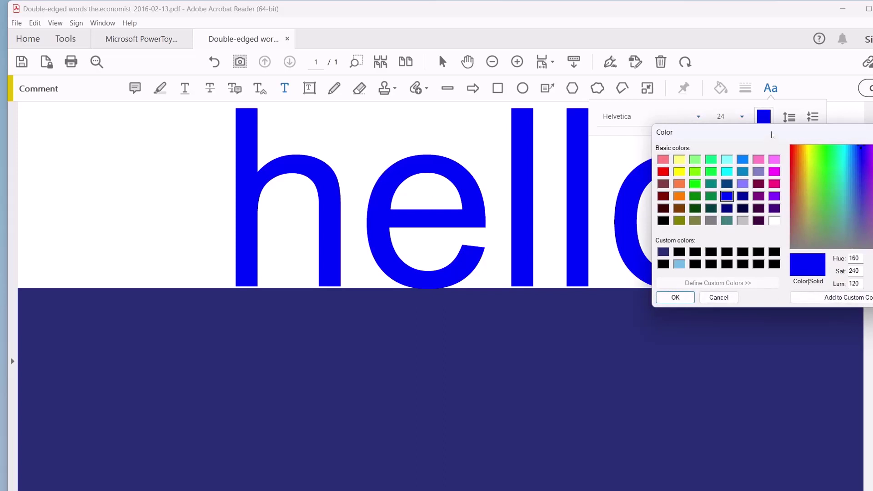
pyautogui.moveTo(772, 130); pyautogui.dragTo(212, 260)
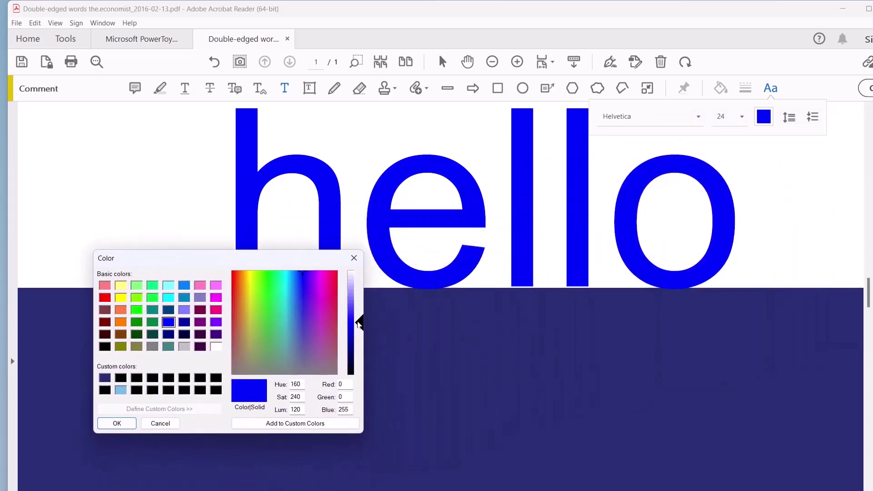
pyautogui.click(307, 294)
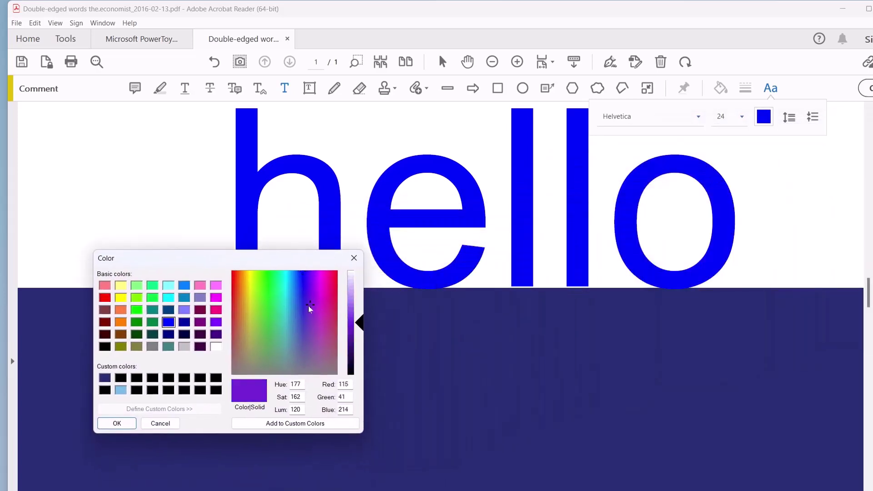
pyautogui.click(305, 296)
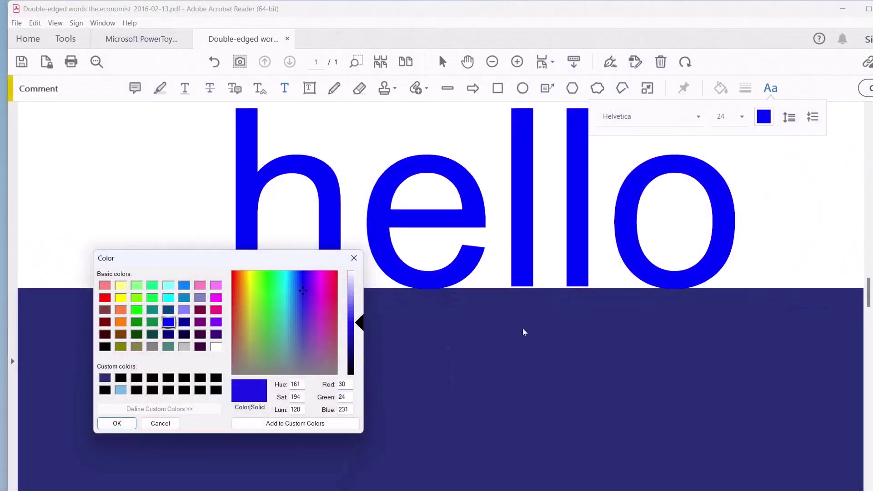
# Step: Sample the image's navy with Win+Shift+C and select its value rgb(41, 46, 116)
pyautogui.press('super+shift+c')
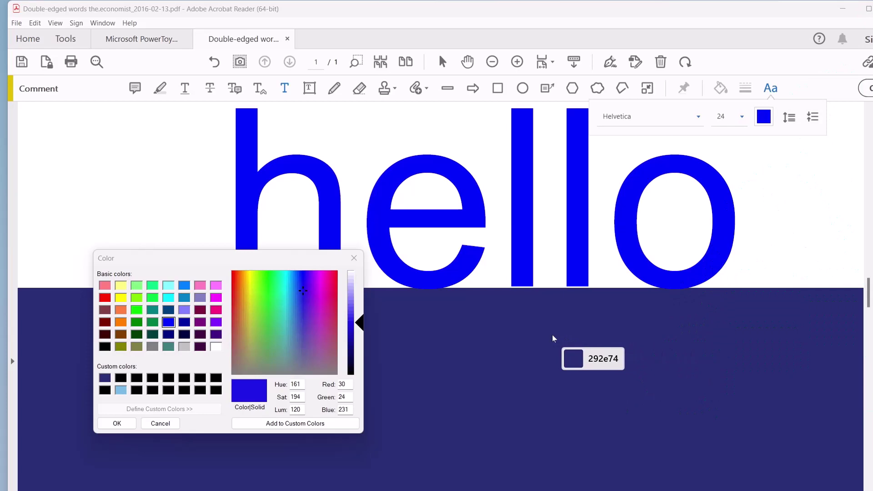
pyautogui.click(553, 338)
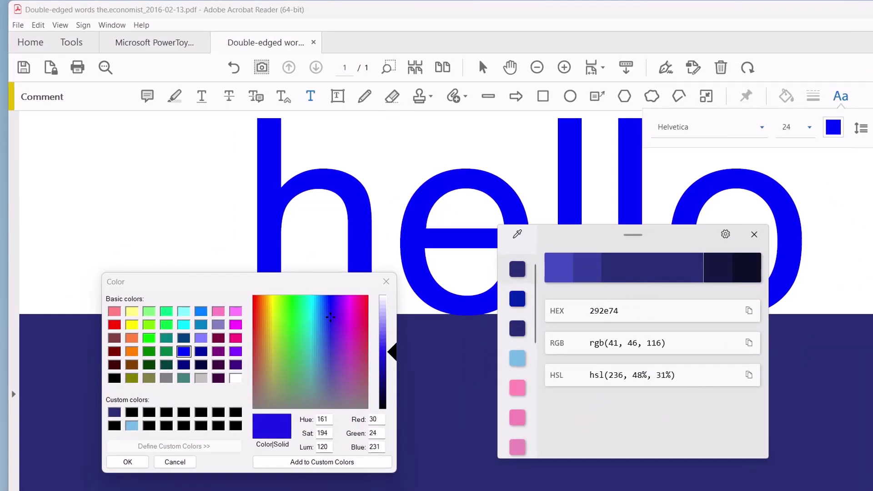
pyautogui.click(561, 344)
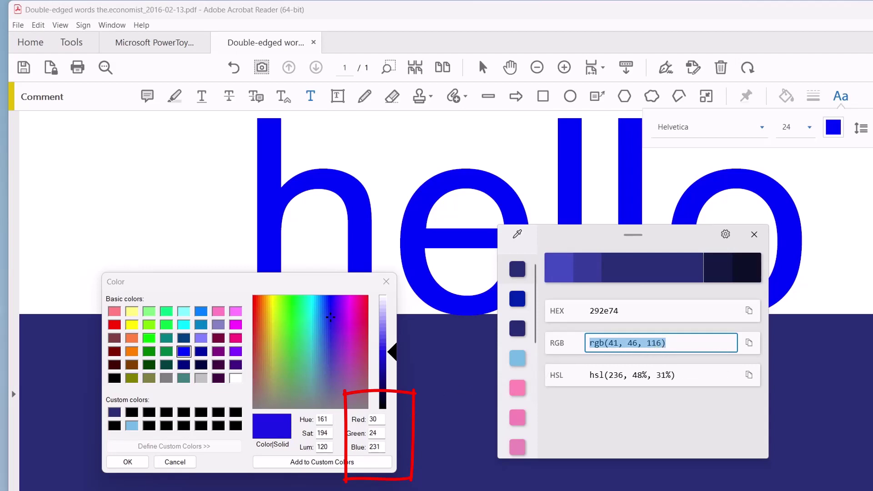
# Step: Enter Red 41, Green 46, Blue 116 in the Color dialog and add it to Custom Colors
pyautogui.click(349, 426)
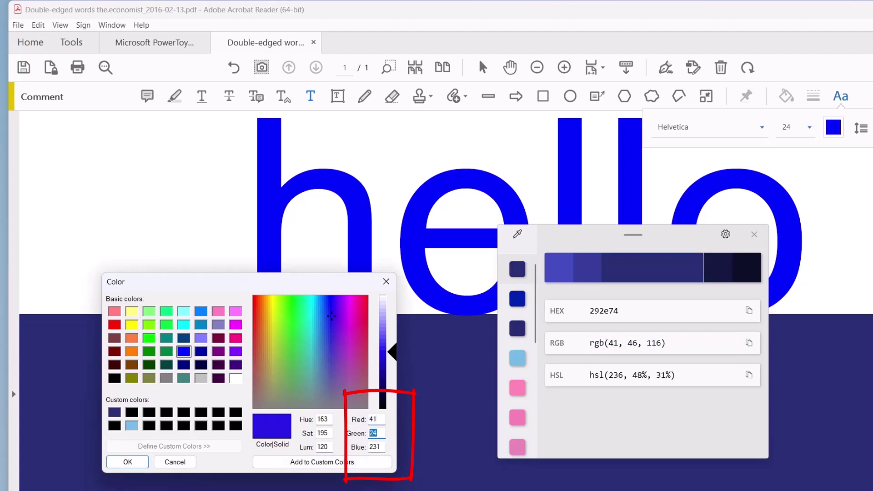
pyautogui.write('46')
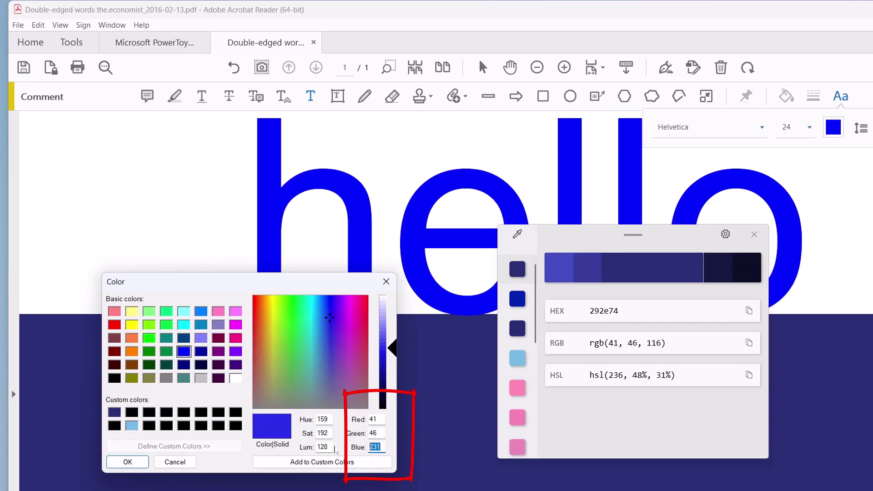
pyautogui.write('116')
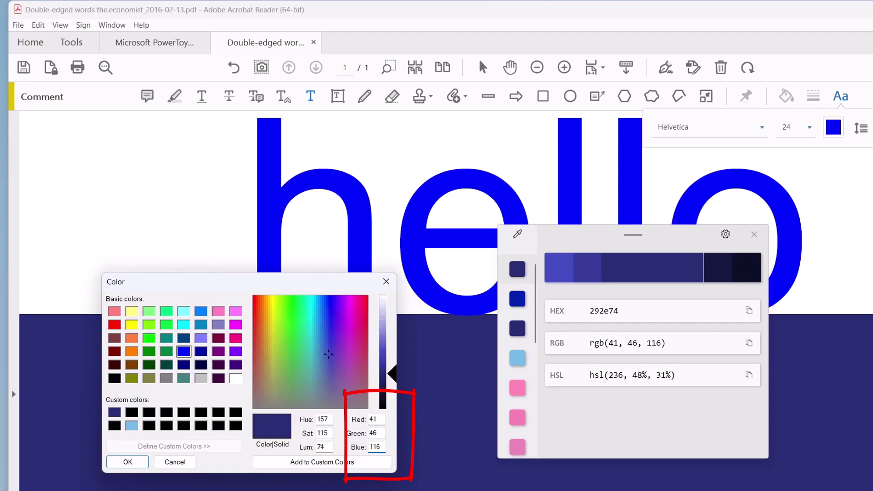
pyautogui.click(287, 463)
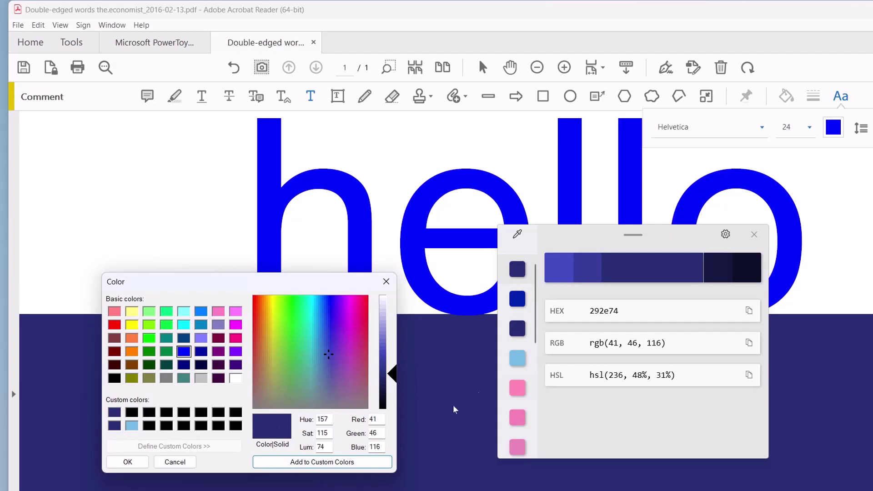
# Step: Close the picker, then apply the saved navy custom colour (41, 46, 116) to the hello text
pyautogui.click(754, 235)
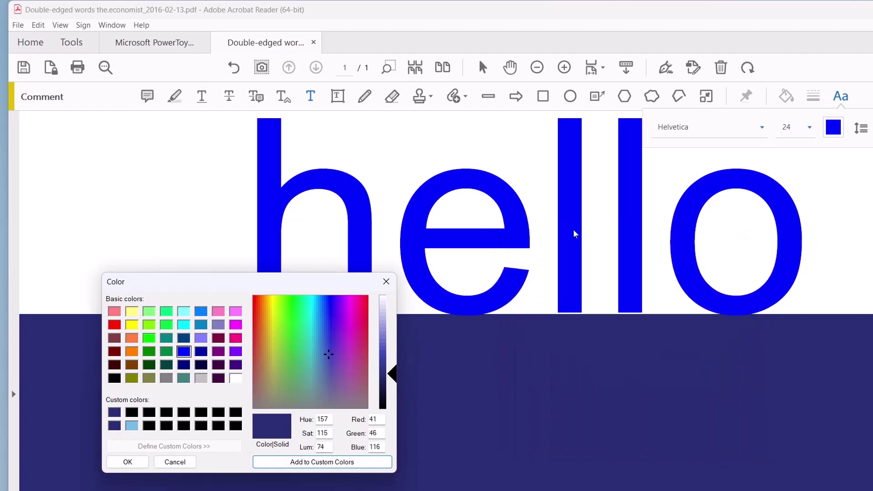
pyautogui.click(386, 282)
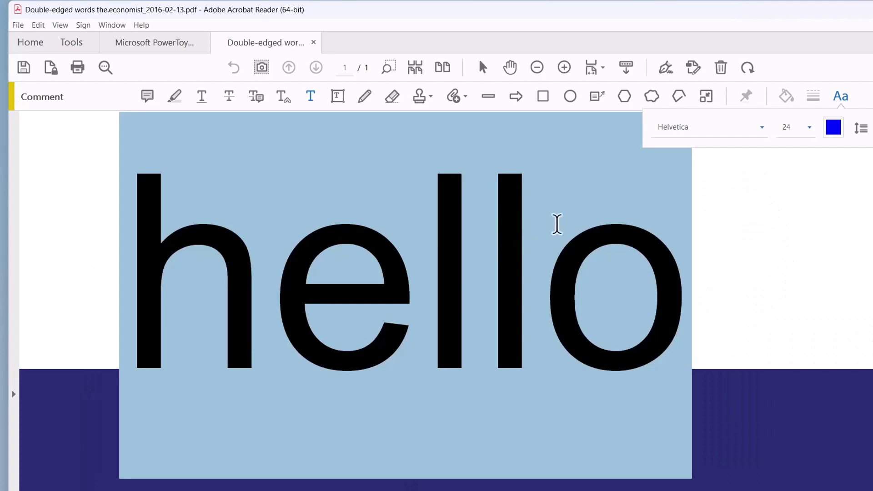
pyautogui.click(834, 131)
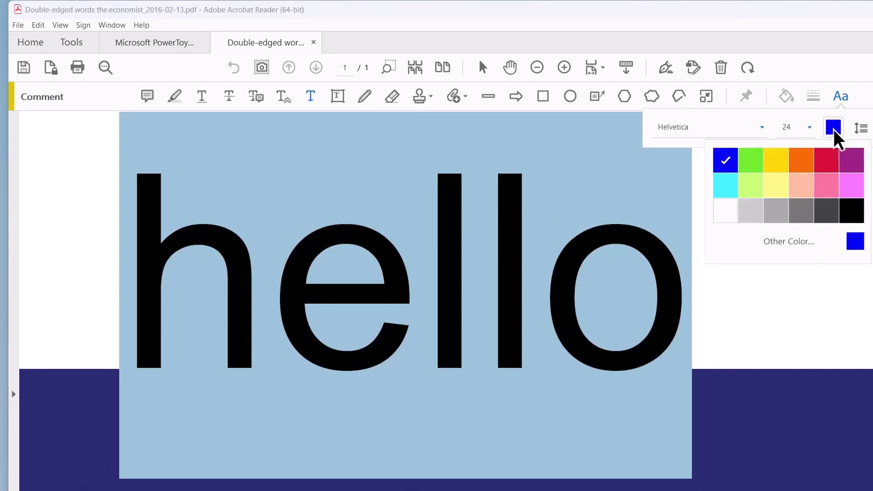
pyautogui.click(806, 243)
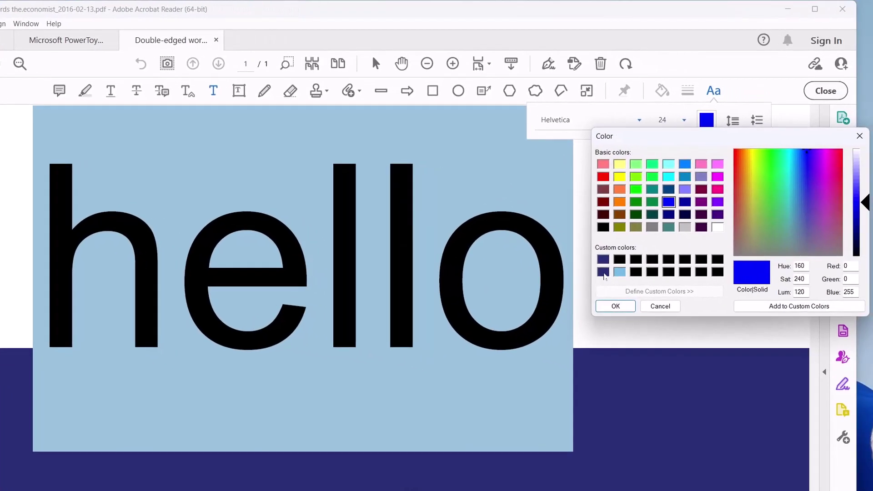
pyautogui.click(604, 272)
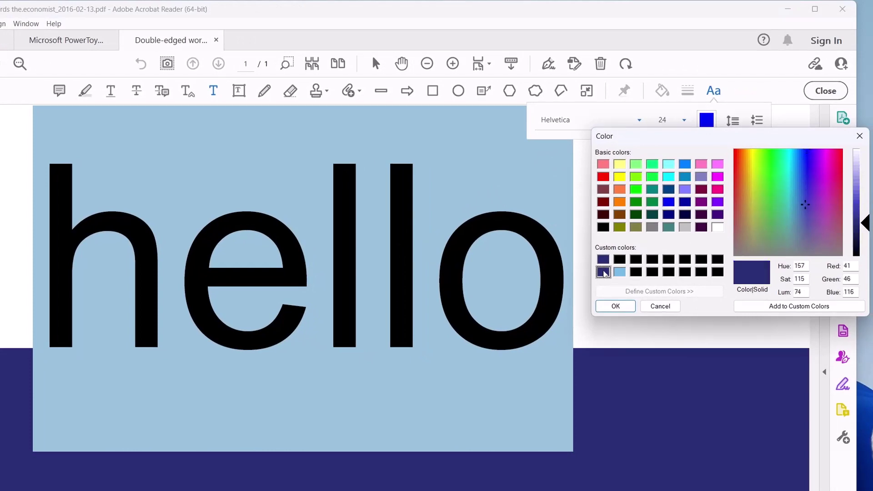
pyautogui.click(622, 308)
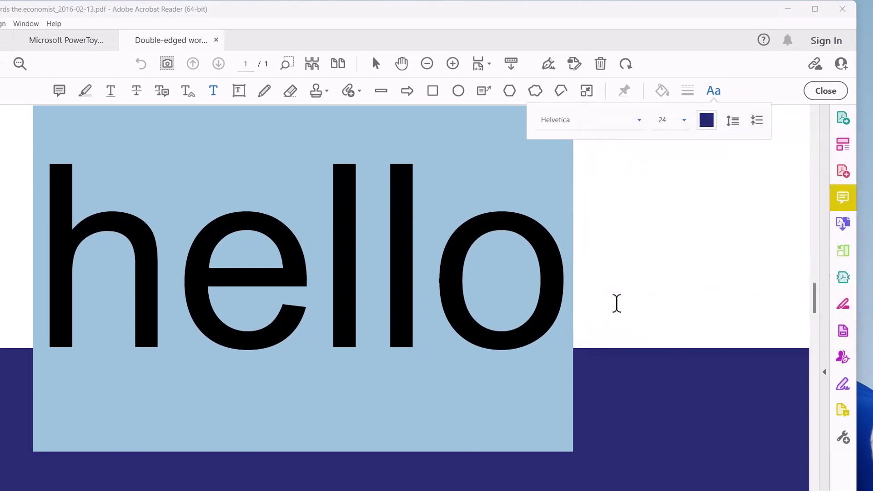
pyautogui.click(620, 353)
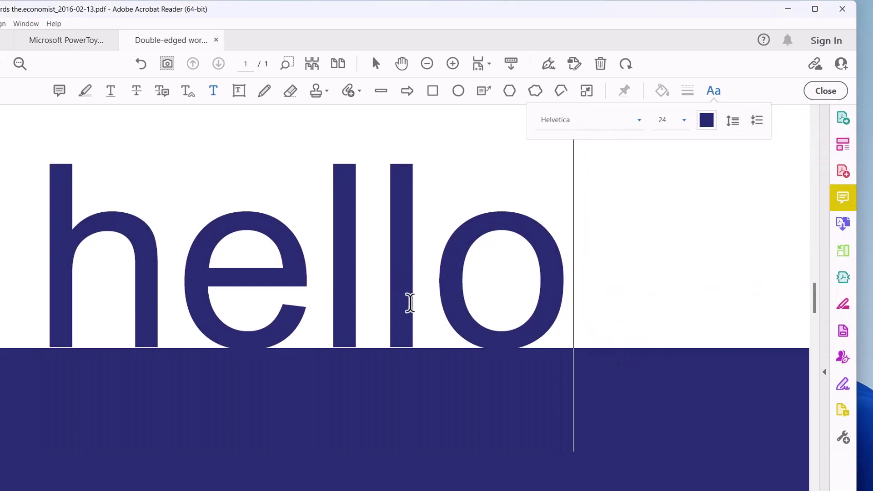
pyautogui.scroll(2, 365, 319)
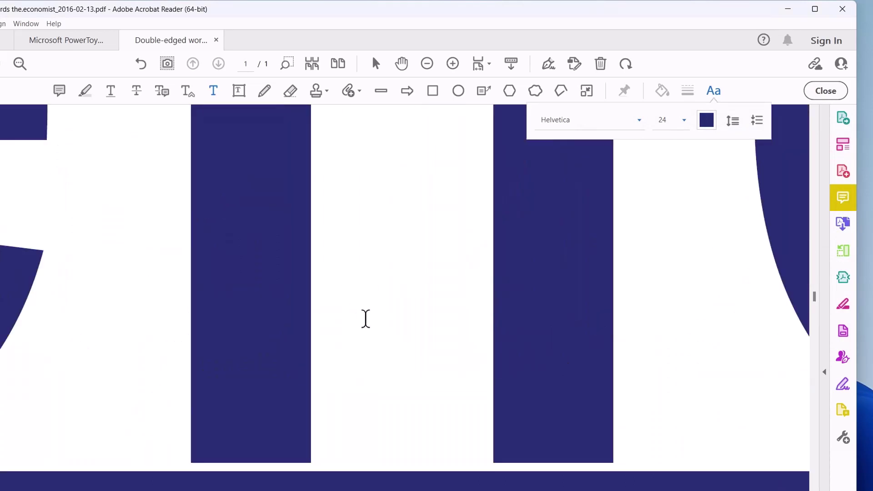
pyautogui.scroll(-2, 365, 318)
pyautogui.click(402, 241)
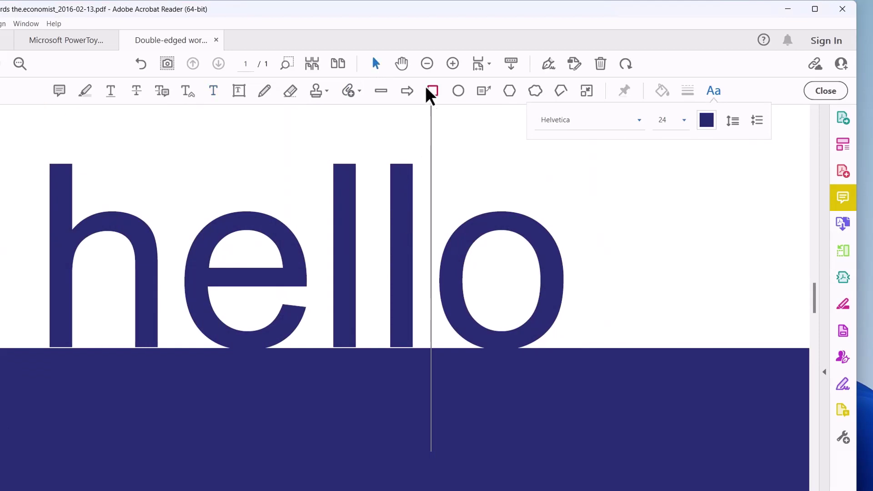
pyautogui.click(403, 66)
pyautogui.click(376, 64)
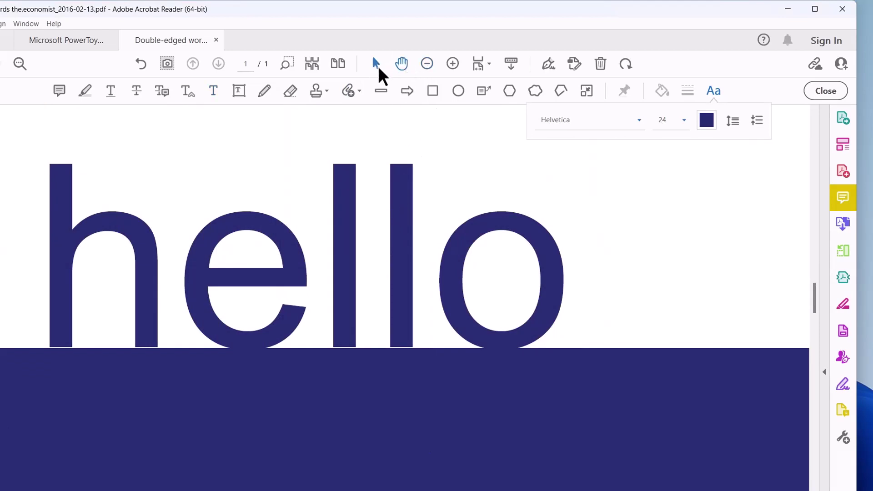
pyautogui.click(732, 315)
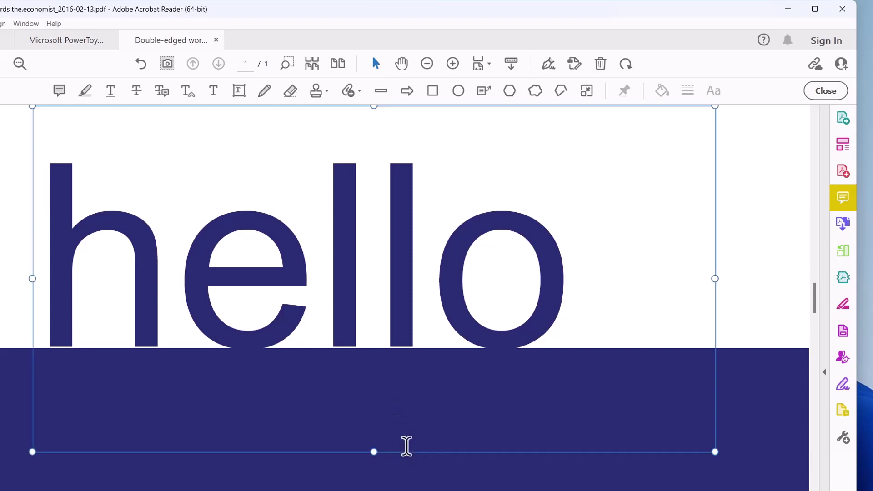
pyautogui.click(406, 449)
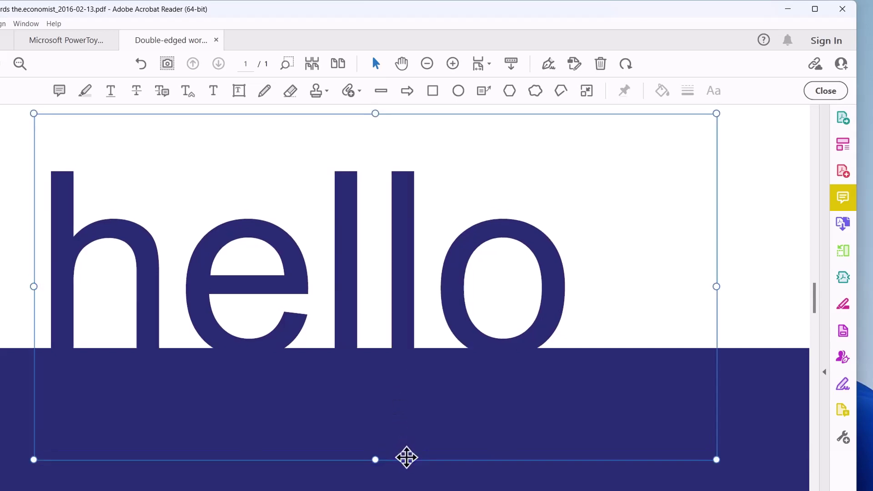
pyautogui.scroll(5, 295, 345)
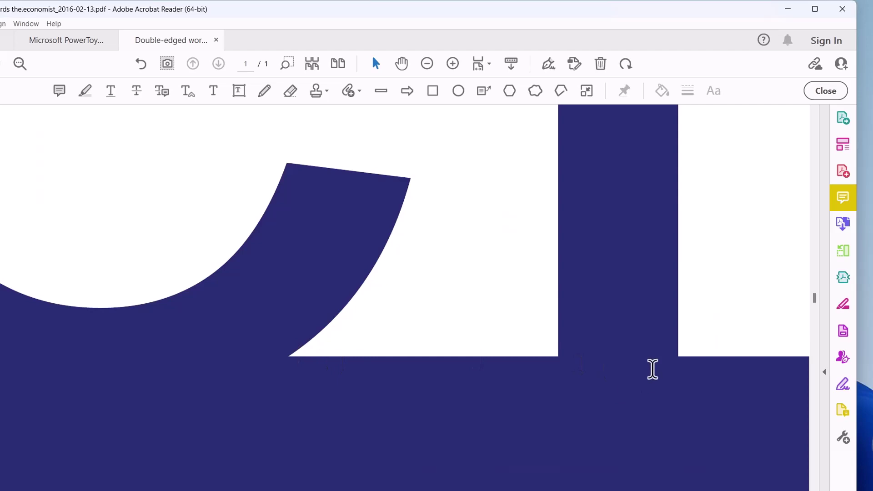
pyautogui.scroll(-3, 641, 361)
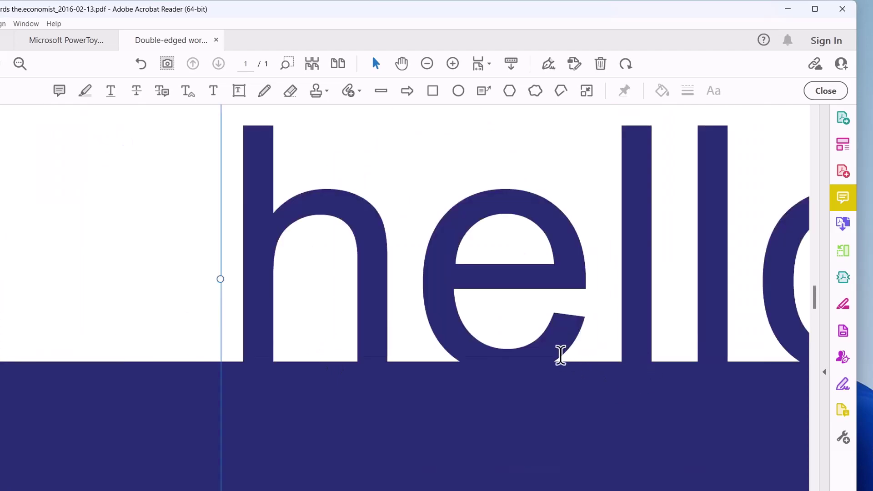
pyautogui.scroll(2, 554, 353)
pyautogui.scroll(-2, 554, 353)
pyautogui.scroll(-3, 553, 353)
pyautogui.click(421, 247)
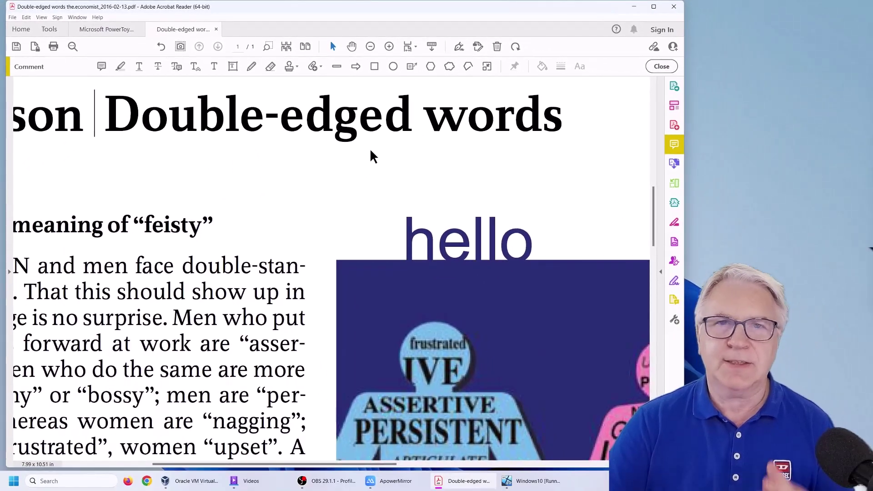
# Step: Fit the Microsoft PowerToys2.pdf page in view, scroll through its pages and return to page 1
pyautogui.click(305, 47)
pyautogui.scroll(-3, 388, 148)
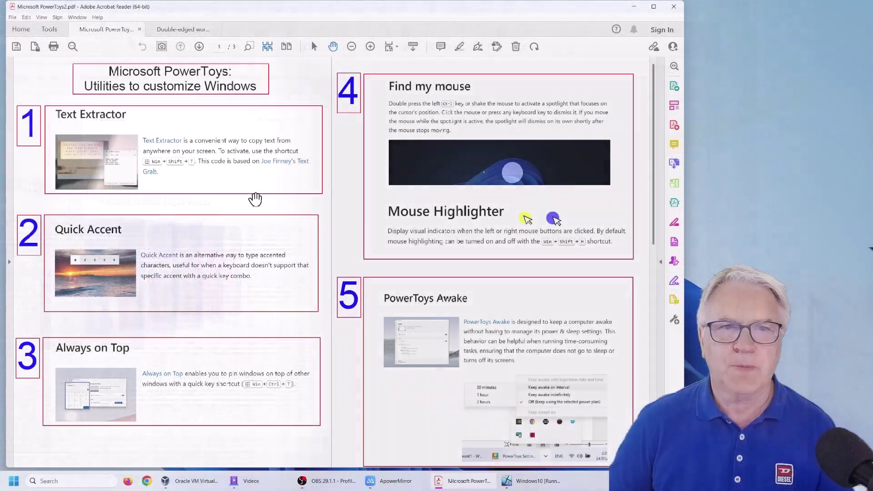
pyautogui.scroll(-10, 263, 200)
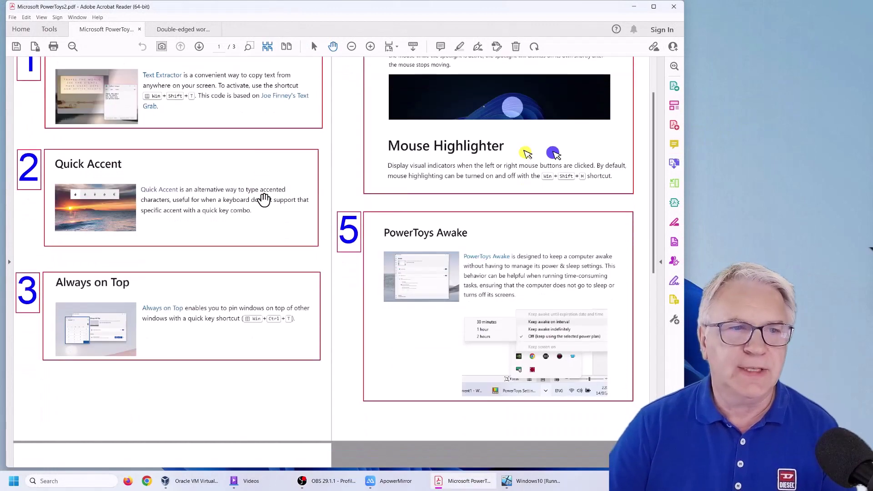
pyautogui.scroll(15, 263, 199)
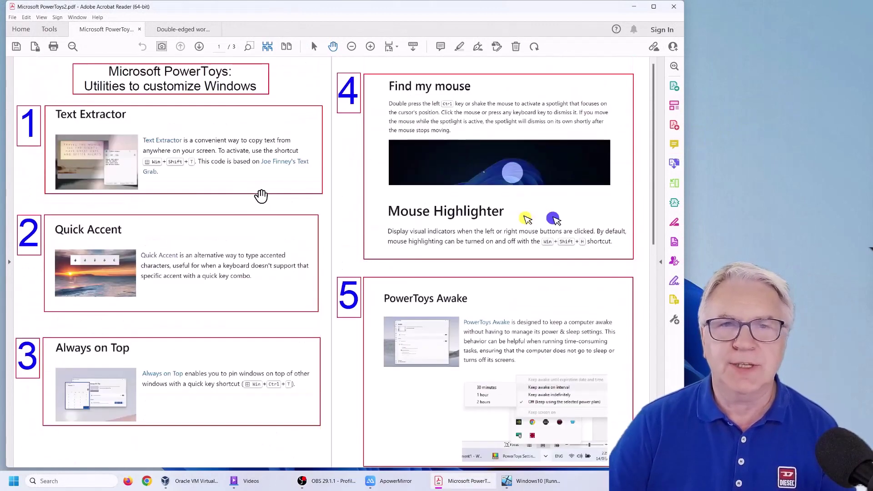